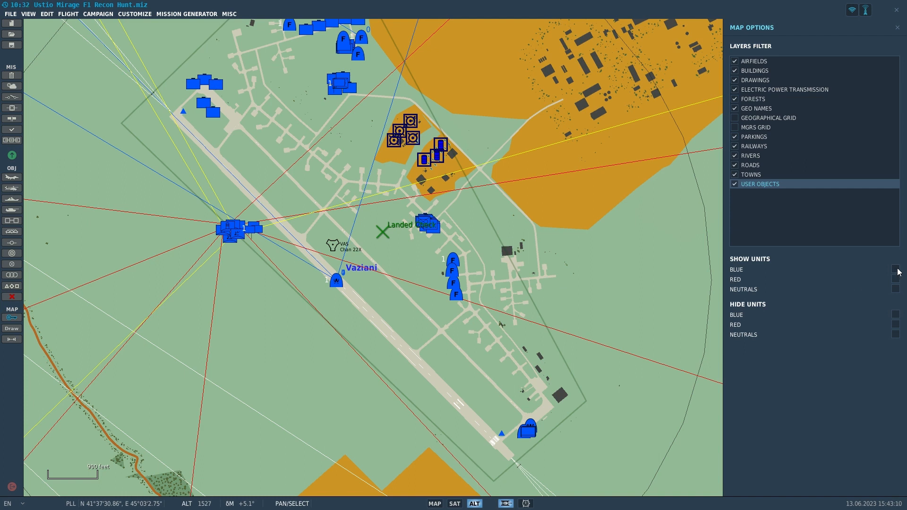
# Step: Hide the blue units on the map and examine the runway and taxiway layout of Vaziani airfield inside the zone outline
pyautogui.click(896, 314)
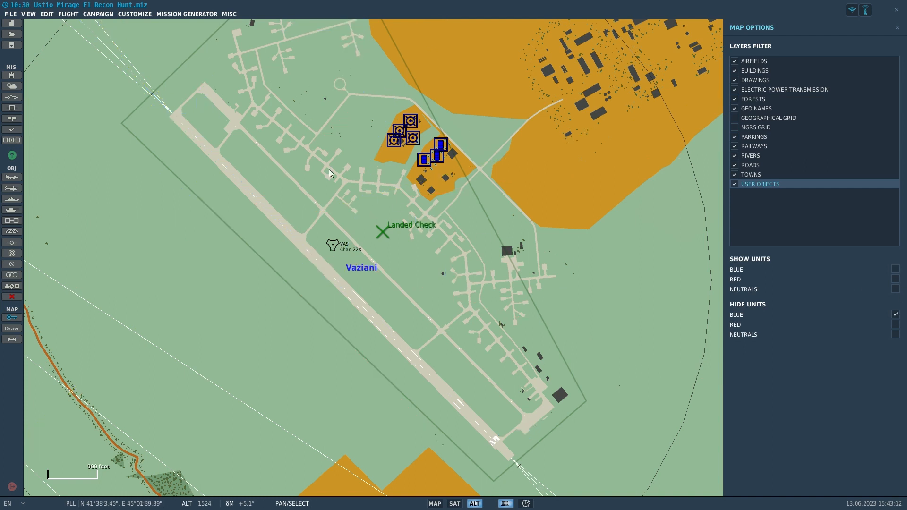
pyautogui.moveTo(307, 237); pyautogui.dragTo(307, 269)
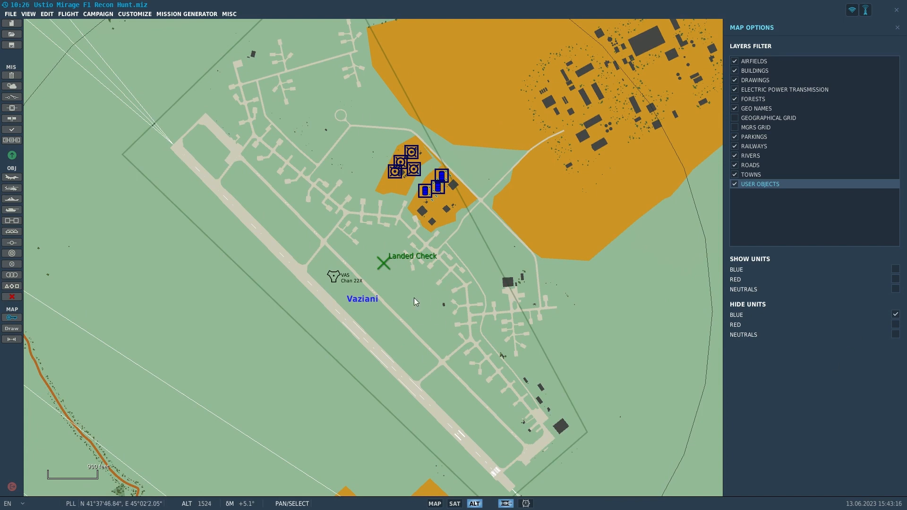
pyautogui.moveTo(443, 282); pyautogui.dragTo(443, 233)
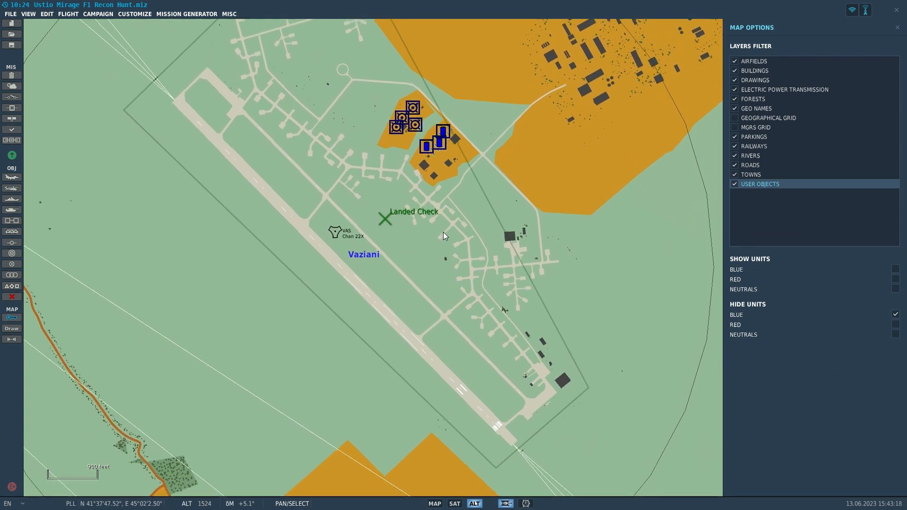
pyautogui.scroll(2, 411, 247)
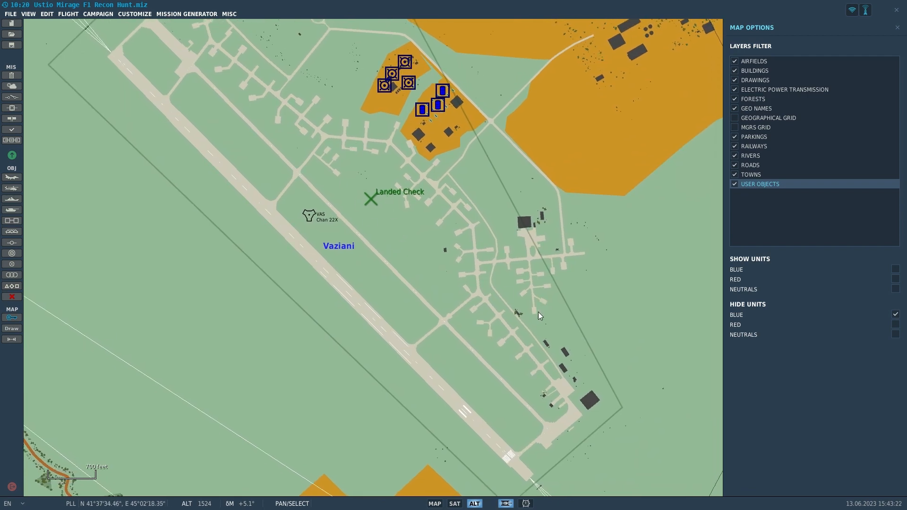
pyautogui.moveTo(503, 305); pyautogui.dragTo(510, 324)
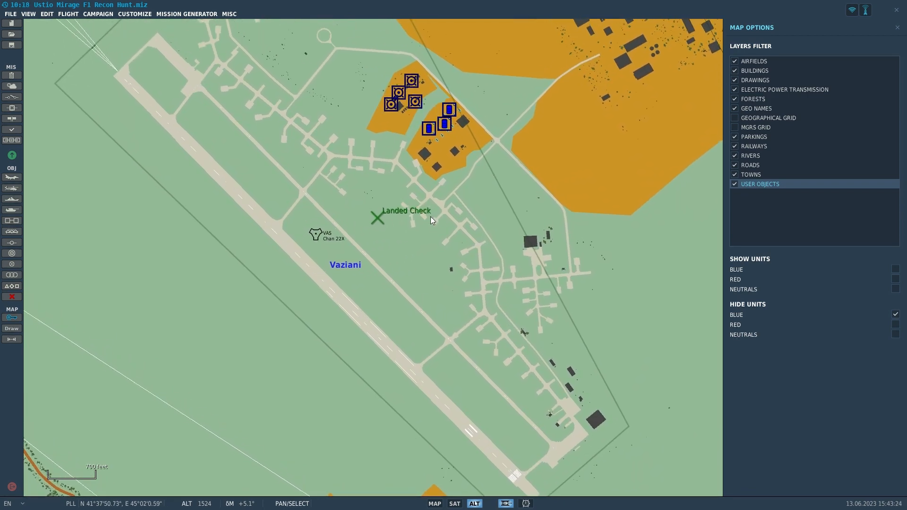
pyautogui.scroll(-1, 427, 216)
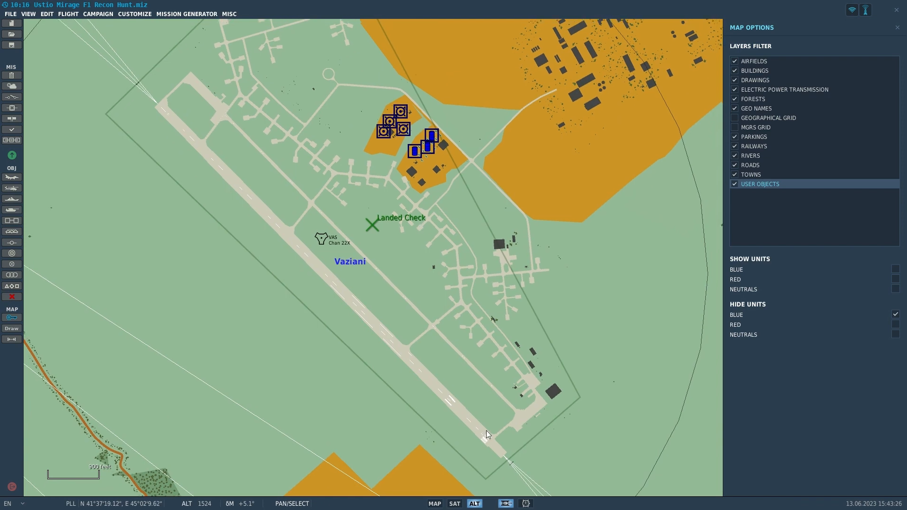
pyautogui.moveTo(372, 133); pyautogui.dragTo(392, 273)
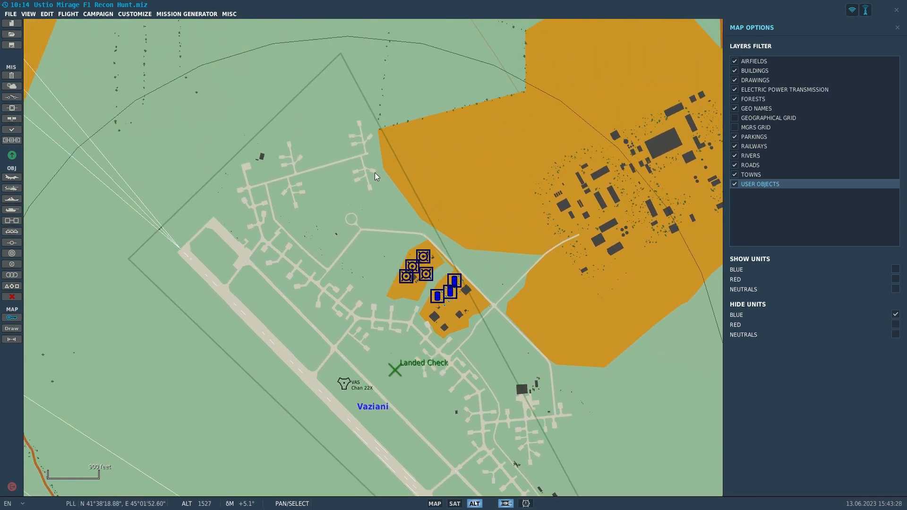
pyautogui.moveTo(366, 366); pyautogui.dragTo(348, 155)
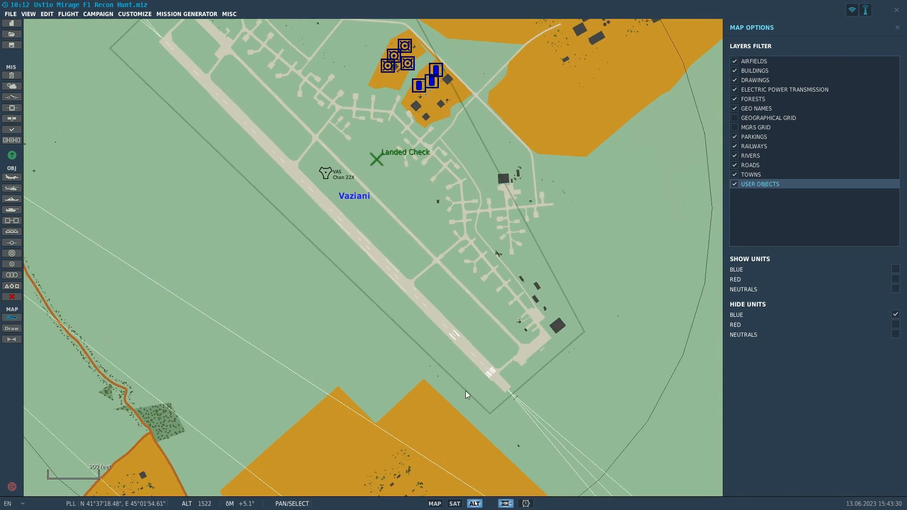
pyautogui.moveTo(418, 234); pyautogui.dragTo(424, 272)
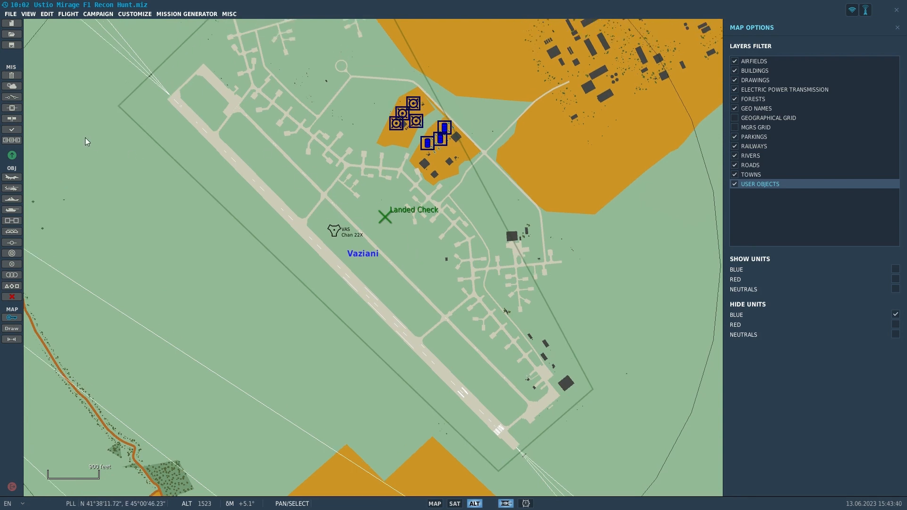
pyautogui.moveTo(273, 156)
pyautogui.mouseDown()
pyautogui.moveTo(282, 177)
pyautogui.moveTo(258, 160)
pyautogui.mouseUp()
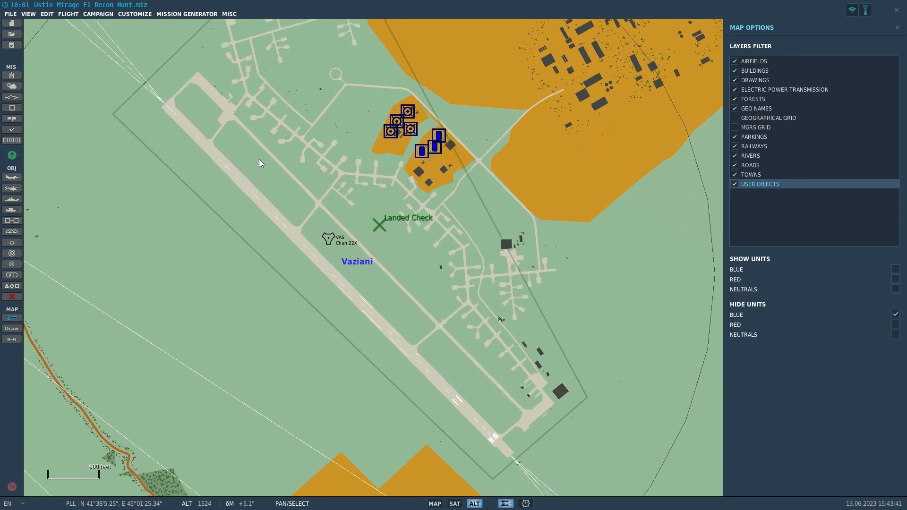
# Step: Open the mission triggers and display the conditions and actions of the Mission complete trigger
pyautogui.click(14, 98)
pyautogui.click(426, 142)
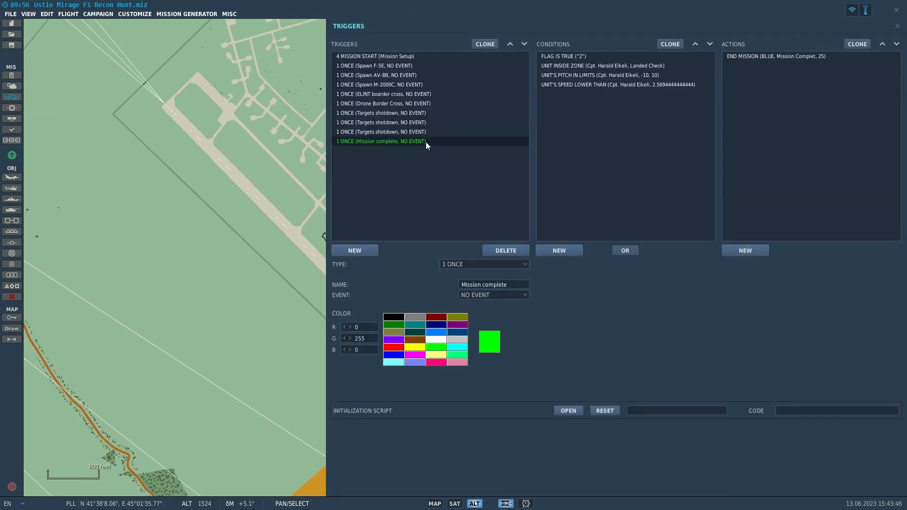
pyautogui.moveTo(172, 273); pyautogui.dragTo(123, 271)
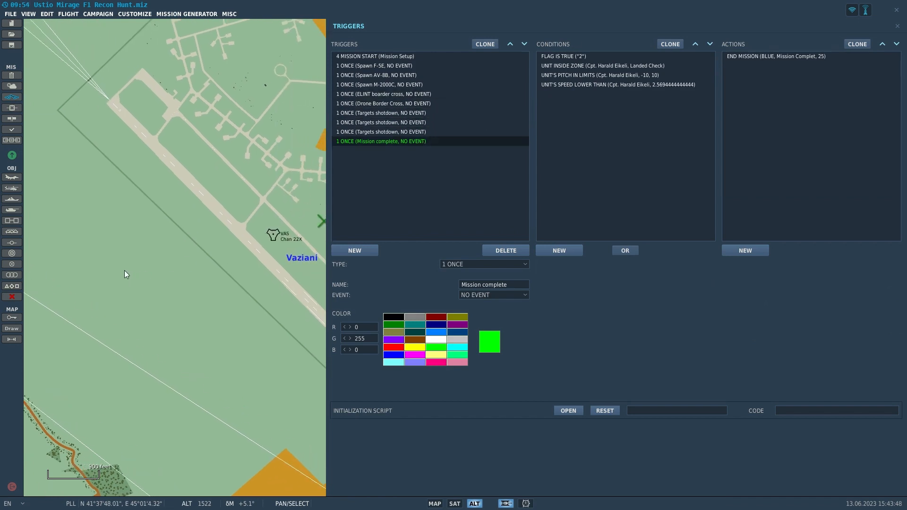
pyautogui.moveTo(279, 180); pyautogui.dragTo(202, 165)
pyautogui.scroll(-1, 166, 161)
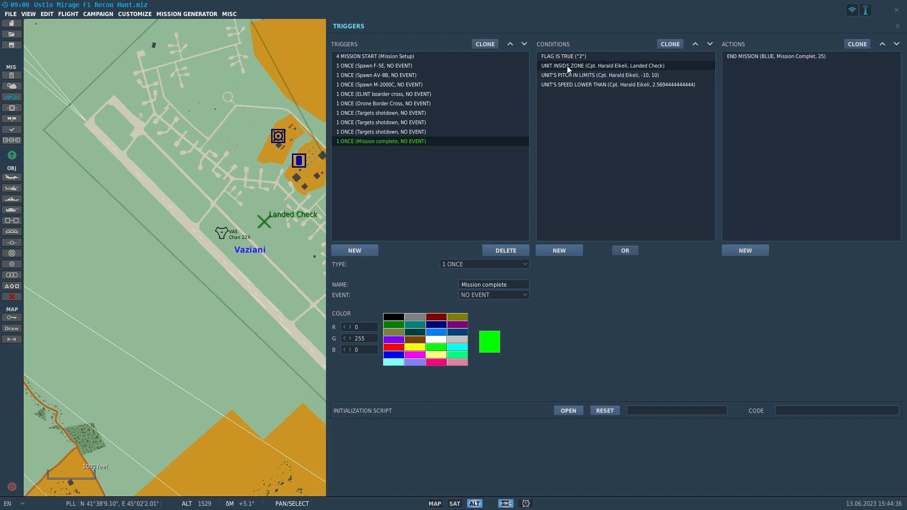
# Step: Inspect the Unit Inside Zone condition and compare its Landed Check zone with the Vaziani airfield area on the map
pyautogui.click(600, 67)
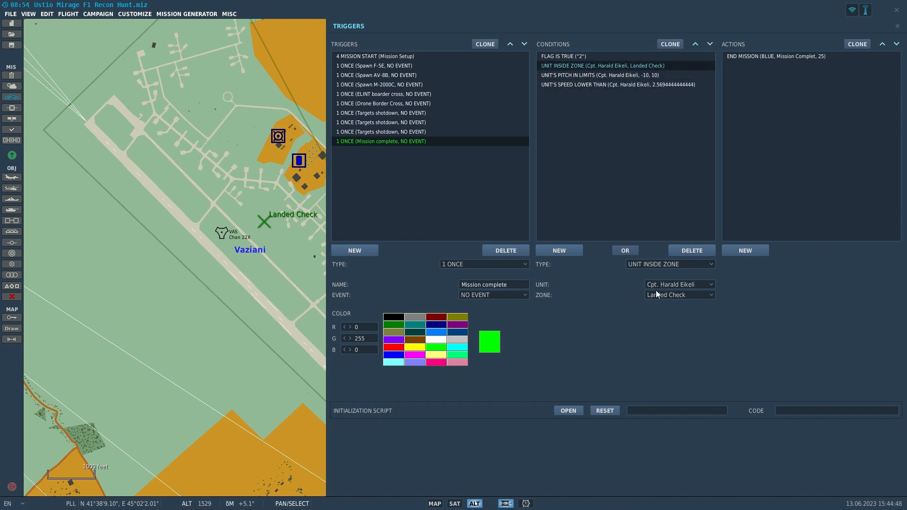
pyautogui.moveTo(254, 184); pyautogui.dragTo(223, 174)
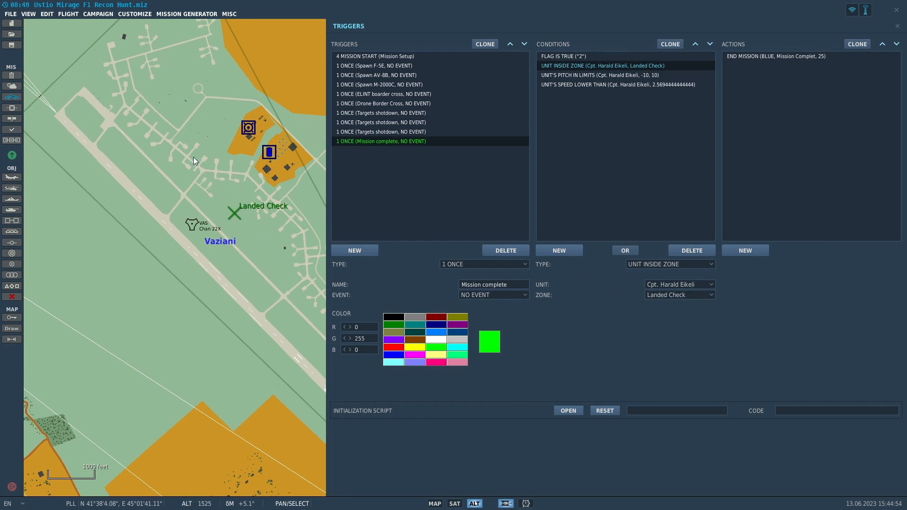
pyautogui.moveTo(194, 157); pyautogui.dragTo(218, 175)
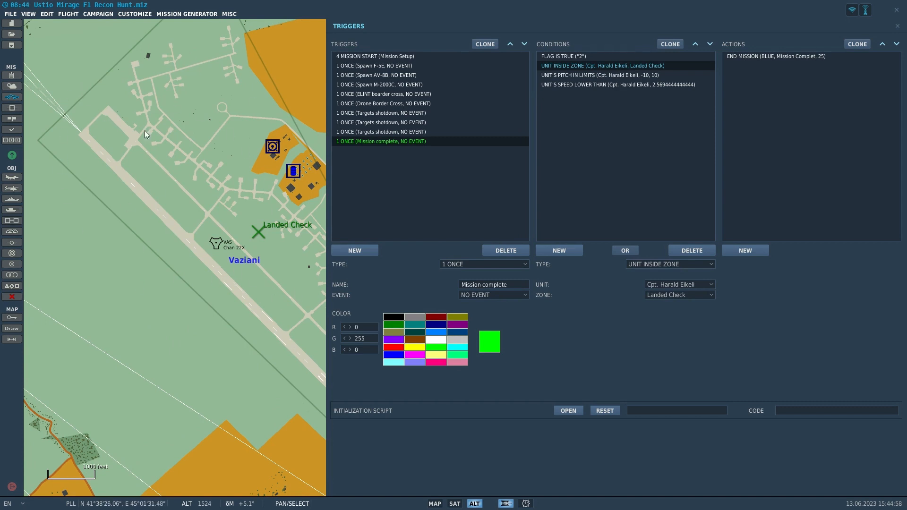
pyautogui.moveTo(284, 196); pyautogui.dragTo(260, 187)
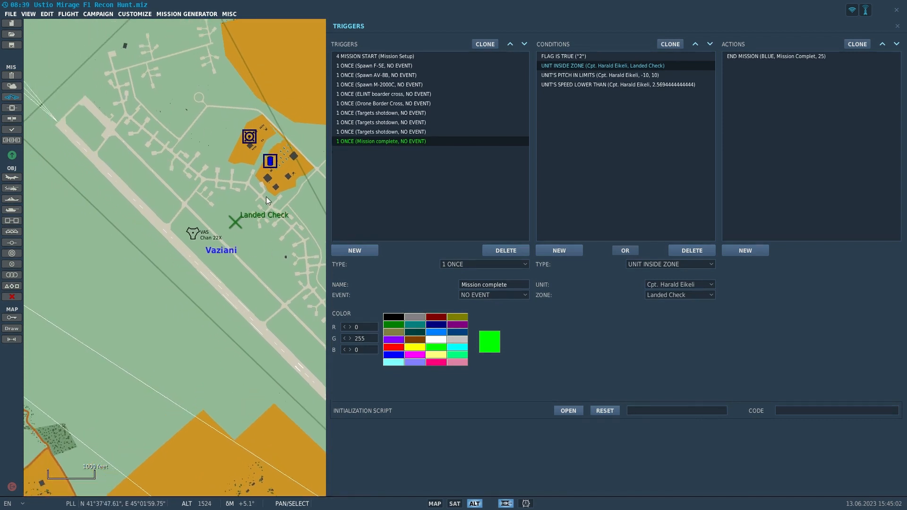
pyautogui.moveTo(169, 198); pyautogui.dragTo(203, 185)
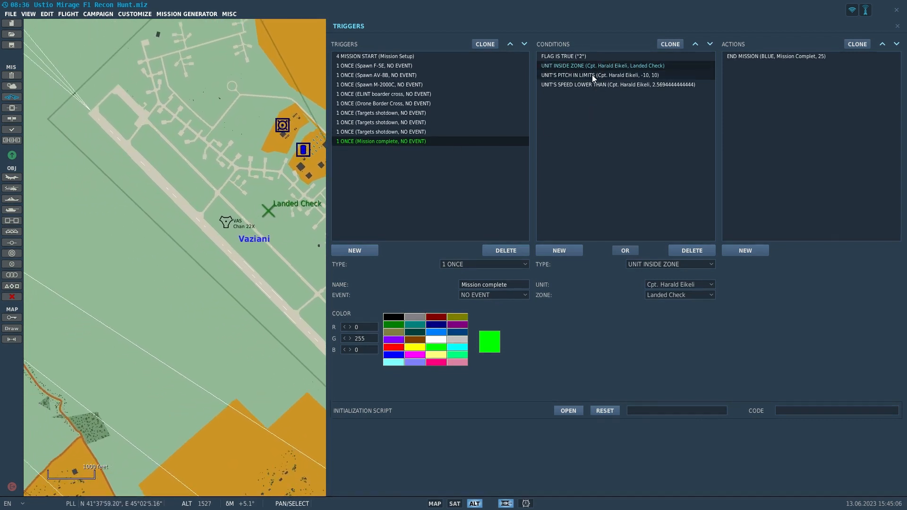
# Step: Clone the Unit's Pitch in Limits condition and make the copy Unit's Vertical Speed in Limits, with minimum -10 and maximum 10
pyautogui.click(568, 77)
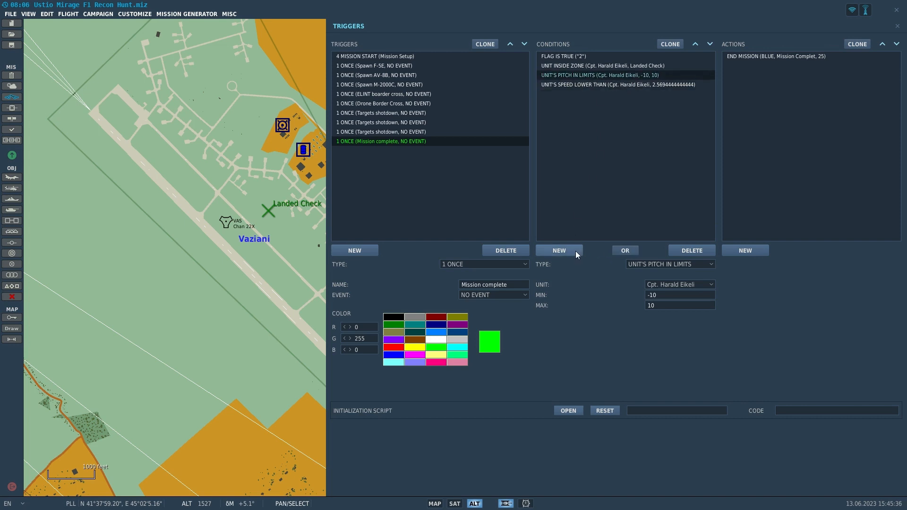
pyautogui.click(671, 45)
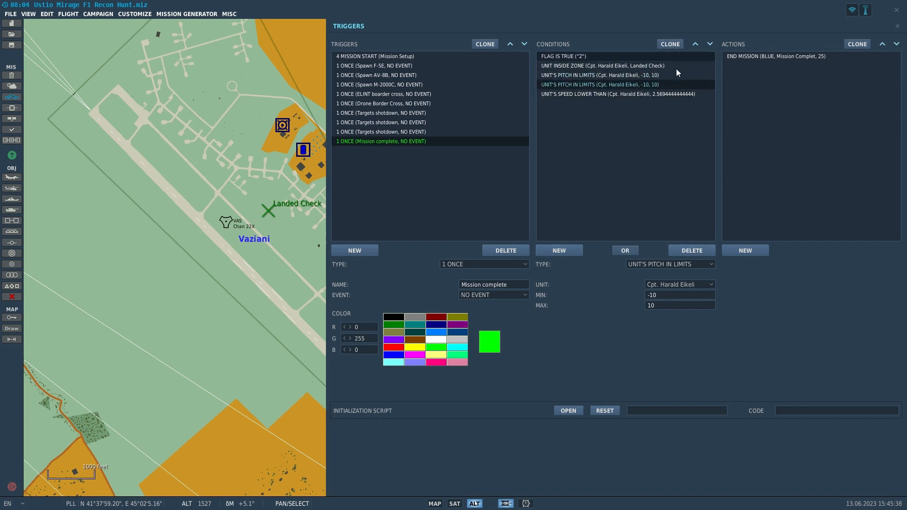
pyautogui.click(661, 265)
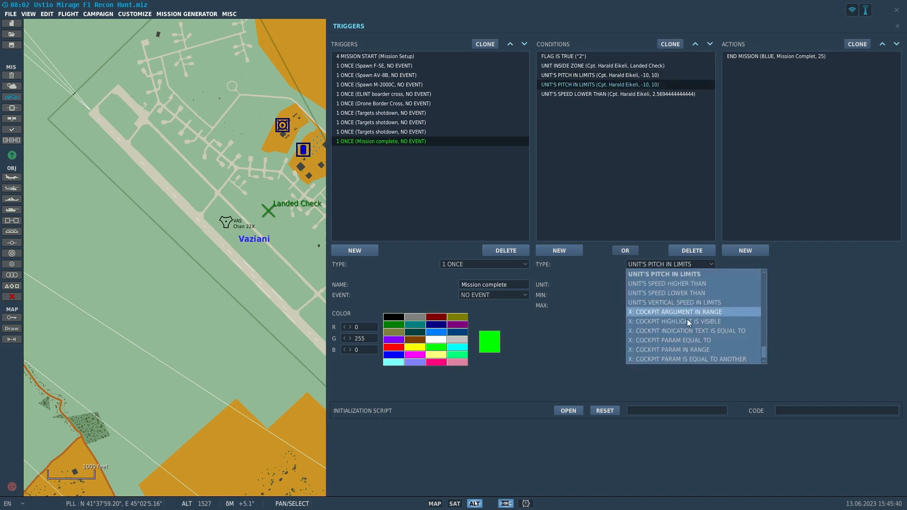
pyautogui.click(719, 303)
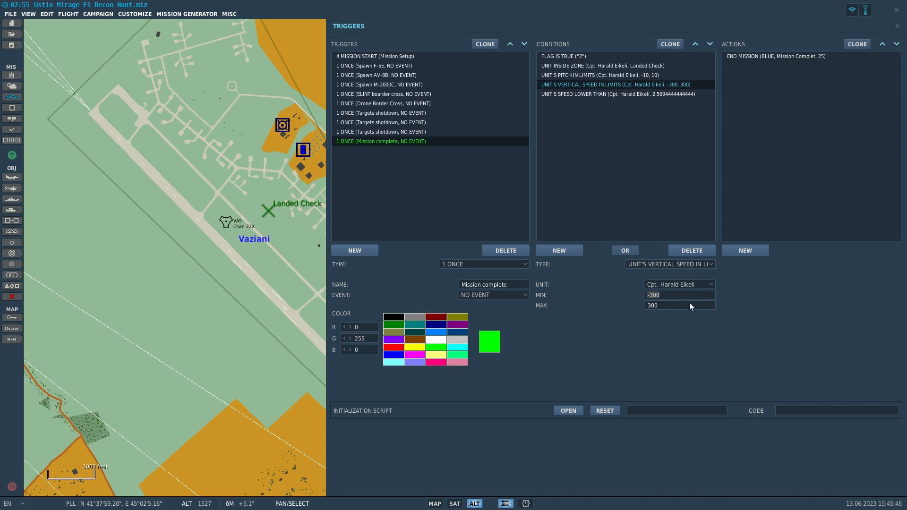
pyautogui.write('-10')
pyautogui.write('10')
# Step: Change the vertical speed condition to Unit's AGL Altitude Lower Than with an altitude of 2
pyautogui.click(663, 265)
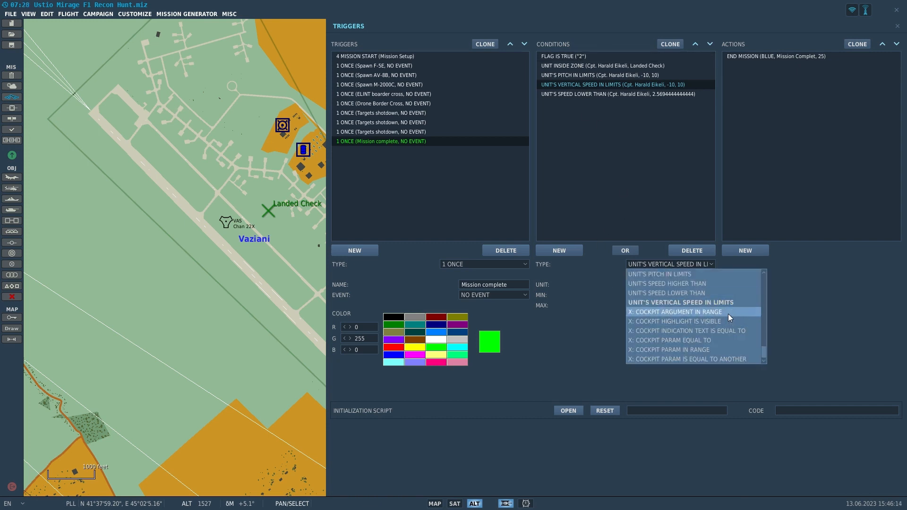
pyautogui.scroll(5, 727, 314)
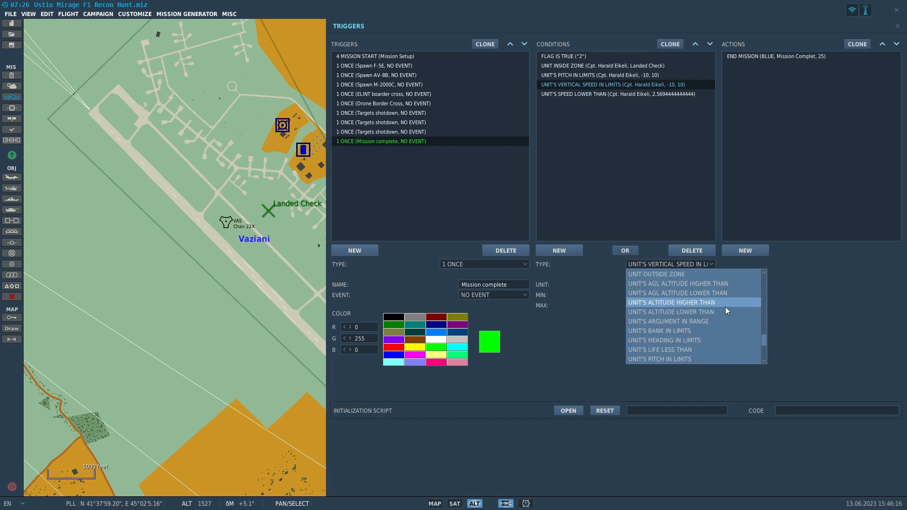
pyautogui.click(681, 294)
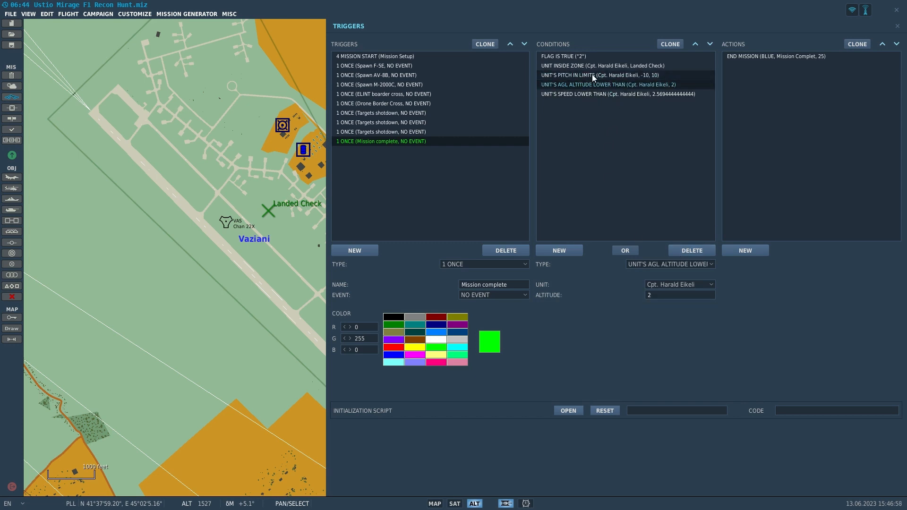
# Step: Review the speed, AGL altitude, pitch and zone conditions of the Mission complete trigger
pyautogui.click(610, 96)
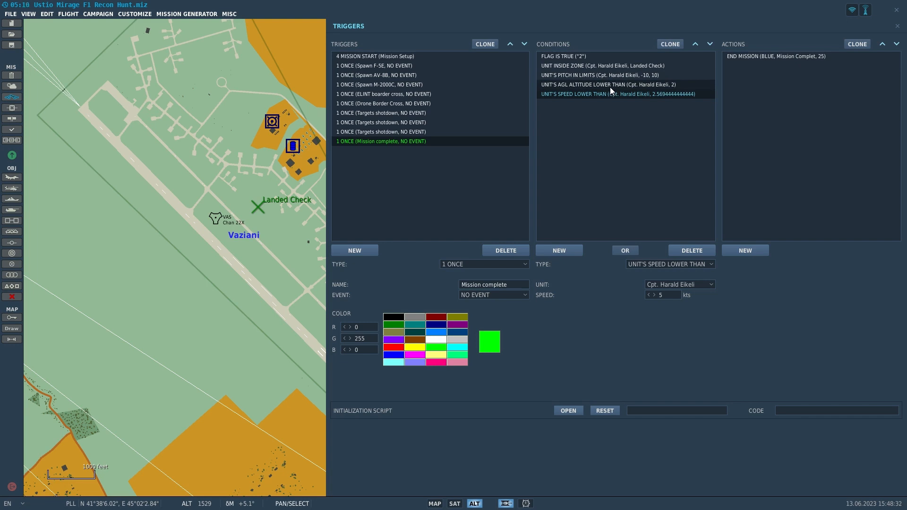
pyautogui.click(611, 85)
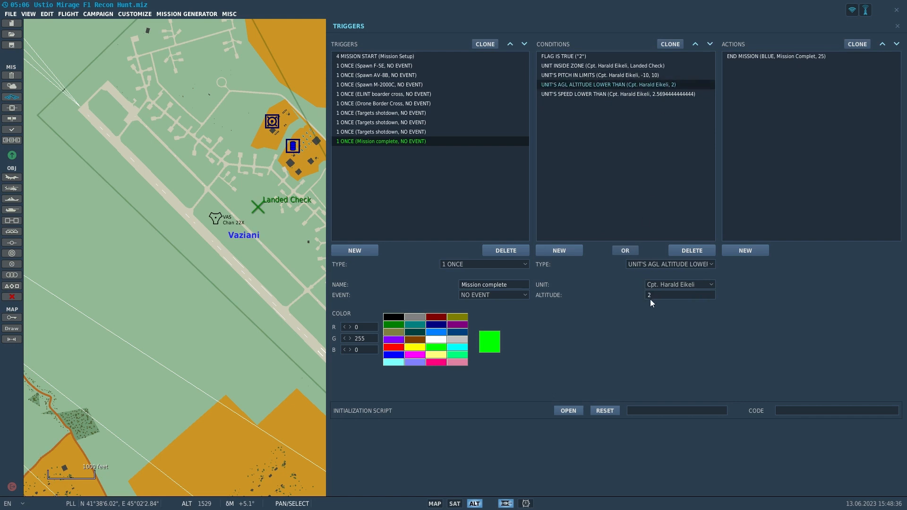
pyautogui.click(624, 93)
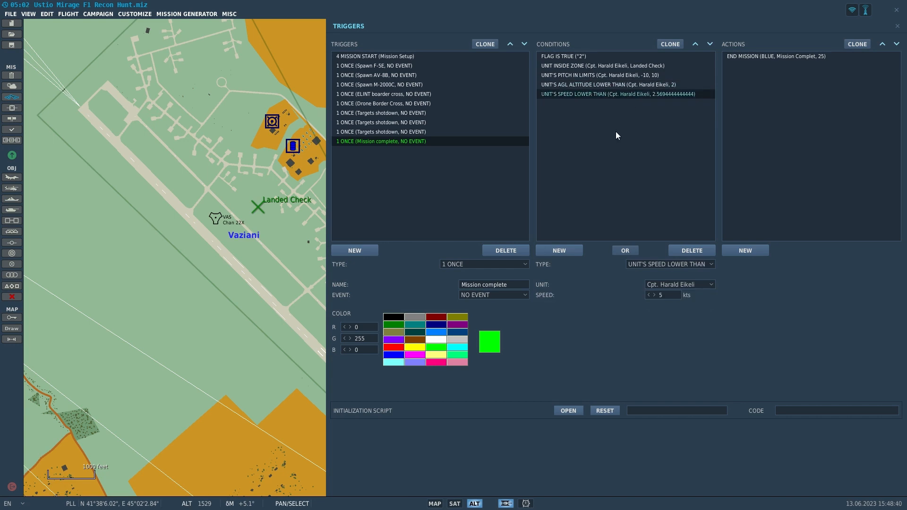
pyautogui.click(655, 85)
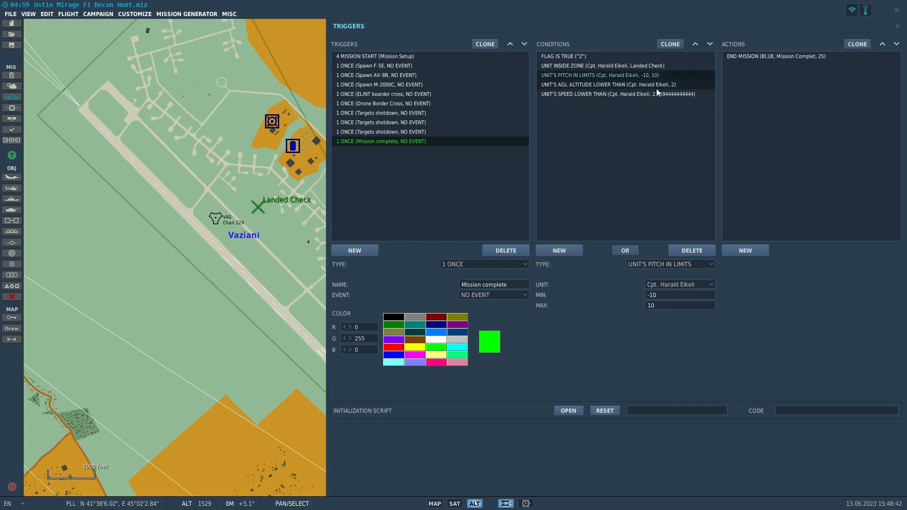
pyautogui.click(651, 95)
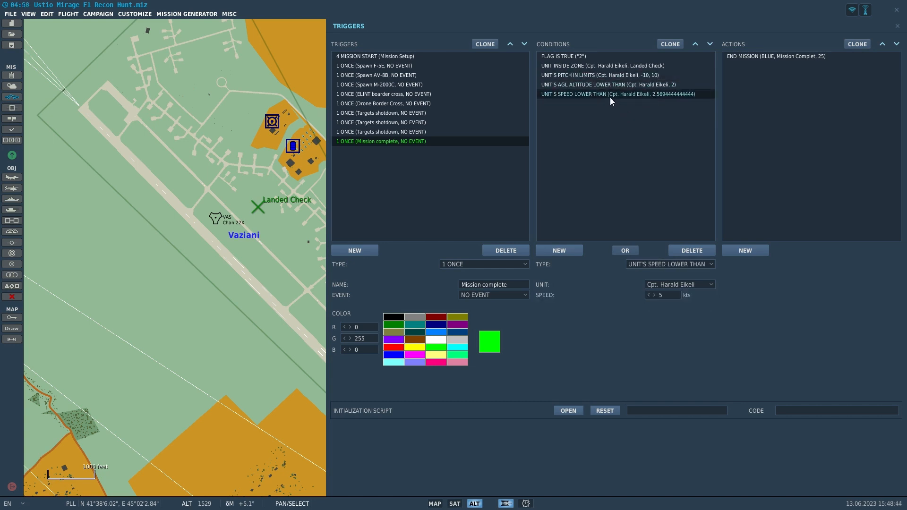
pyautogui.click(577, 62)
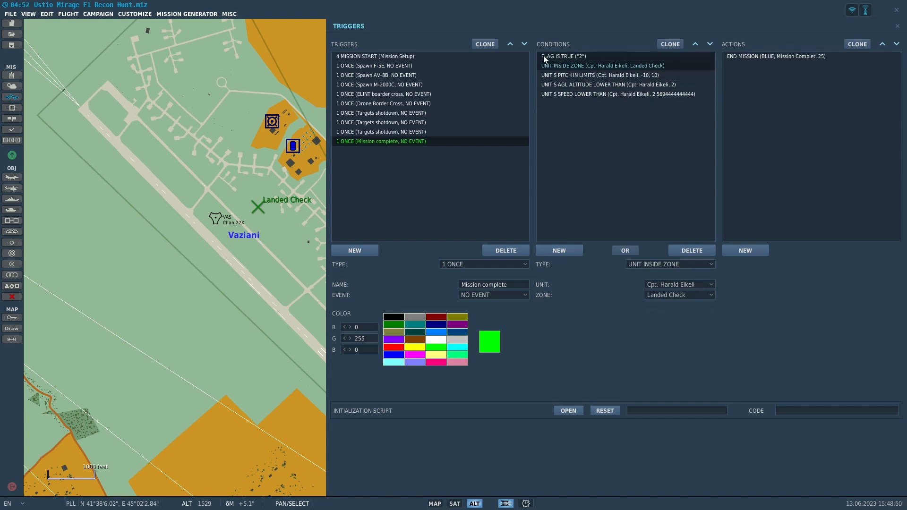
# Step: Inspect the End Mission action's settings and browse the available action types without changing it
pyautogui.click(767, 55)
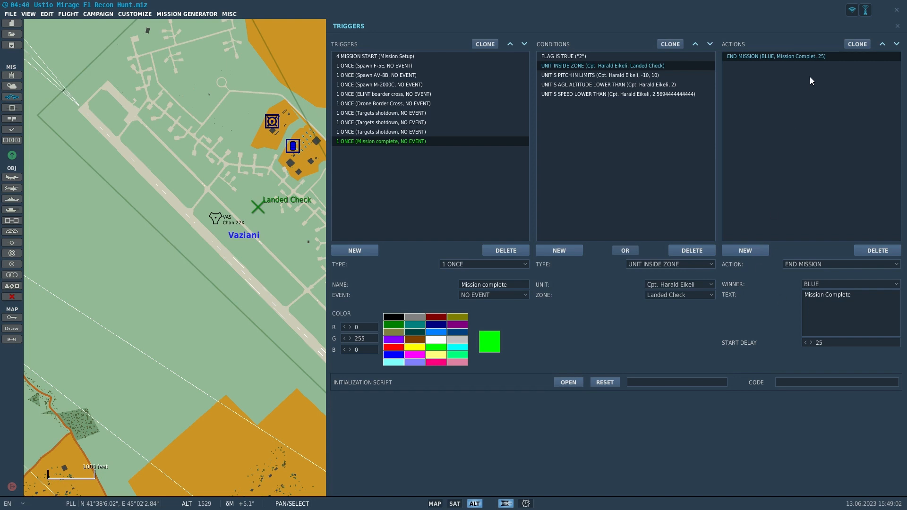
pyautogui.click(835, 263)
pyautogui.scroll(-10, 839, 331)
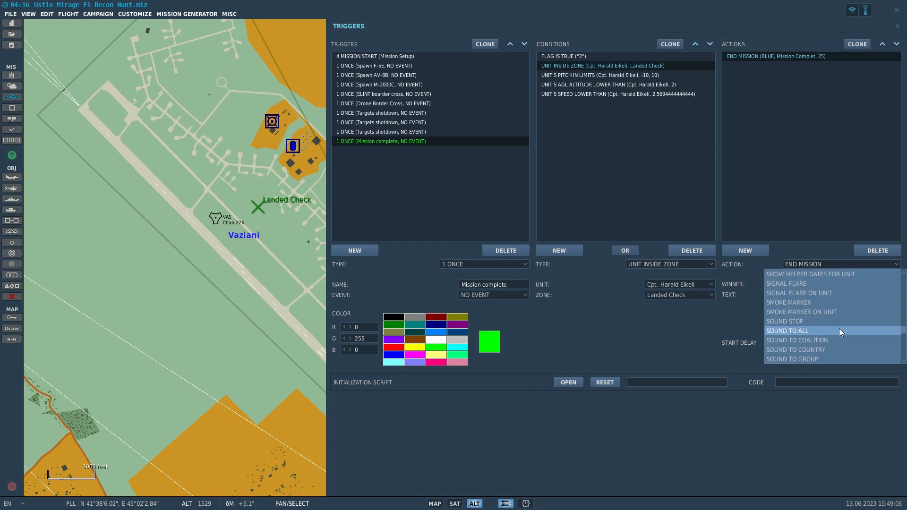
pyautogui.scroll(10, 839, 330)
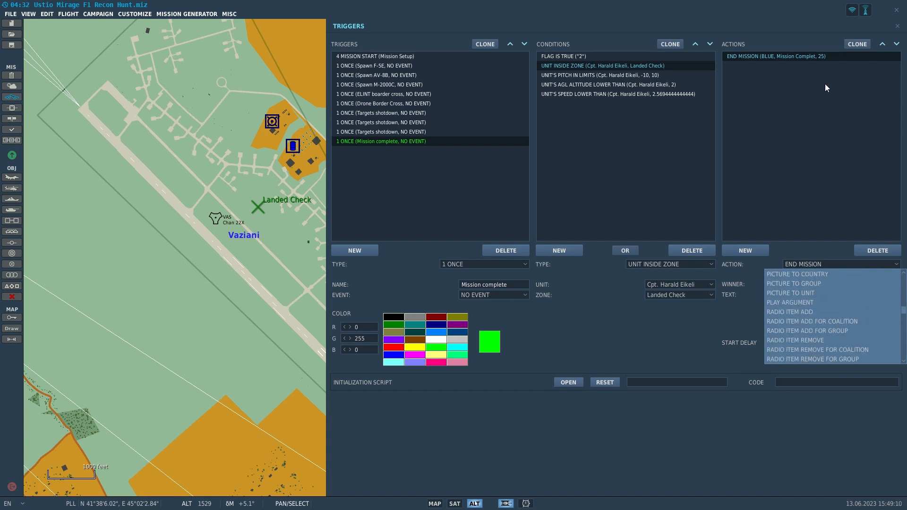
pyautogui.click(818, 66)
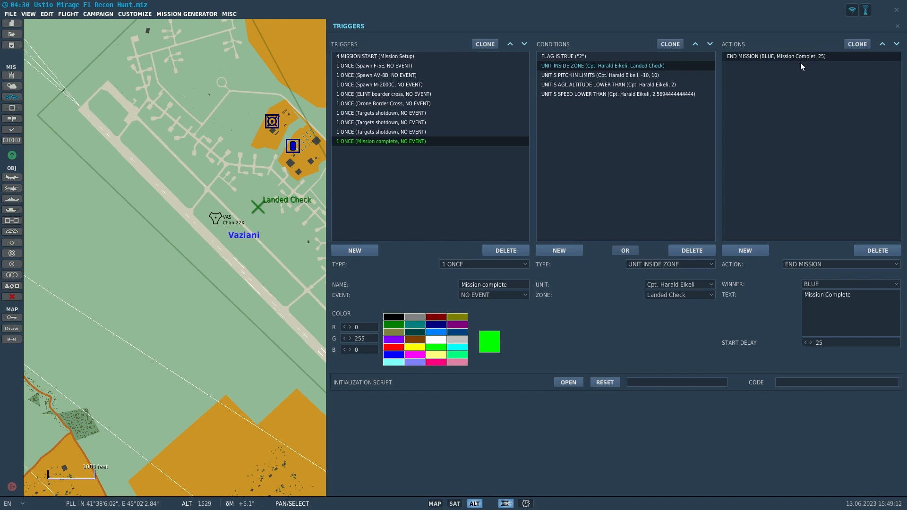
# Step: Unhide the blue coalition's units on the map around Vaziani airfield
pyautogui.moveTo(279, 348); pyautogui.dragTo(165, 278, button='right')
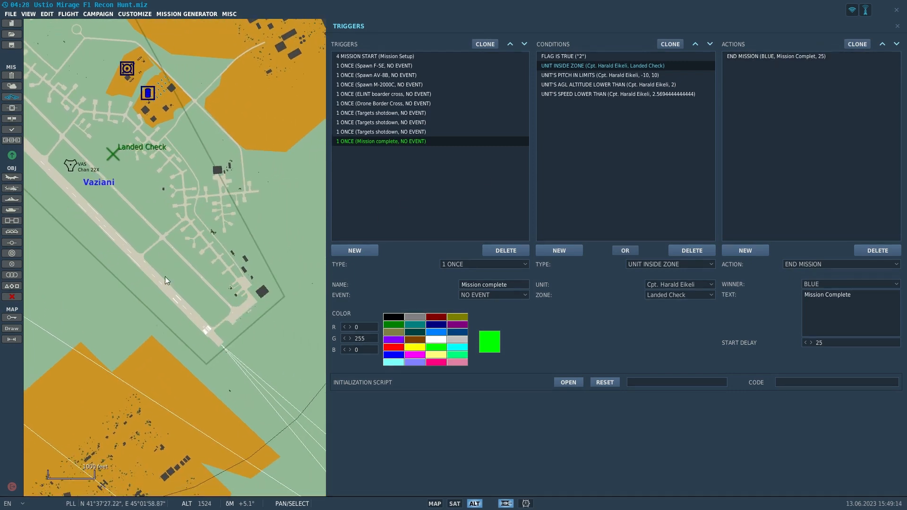
pyautogui.scroll(5, 191, 261)
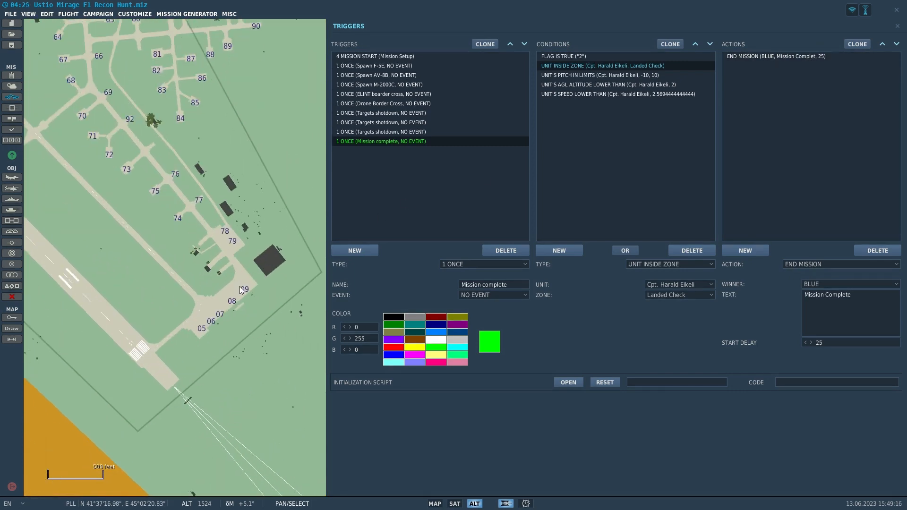
pyautogui.moveTo(152, 213); pyautogui.dragTo(267, 304, button='right')
pyautogui.scroll(-4, 267, 305)
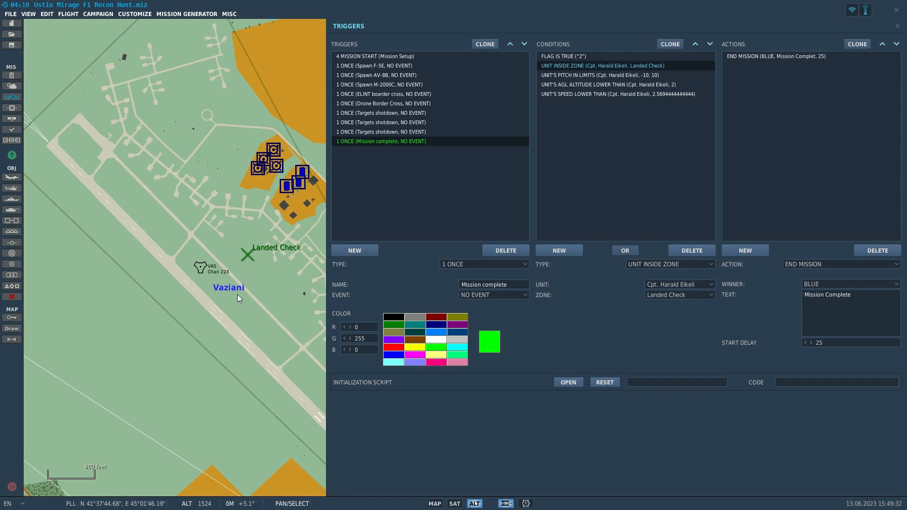
pyautogui.click(229, 288)
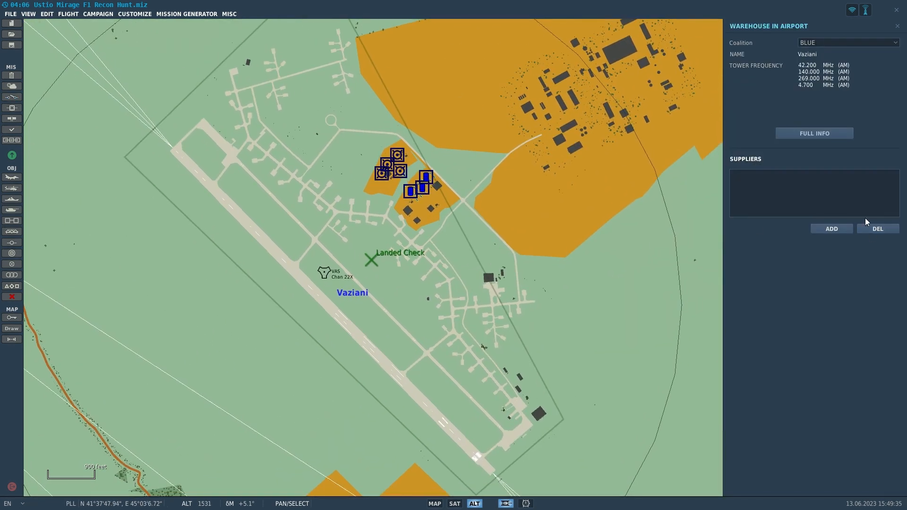
pyautogui.click(15, 317)
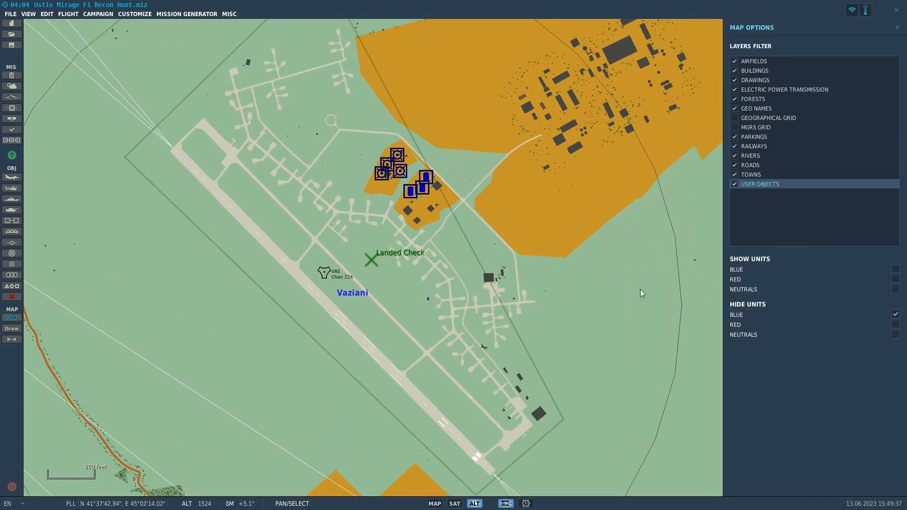
pyautogui.click(896, 314)
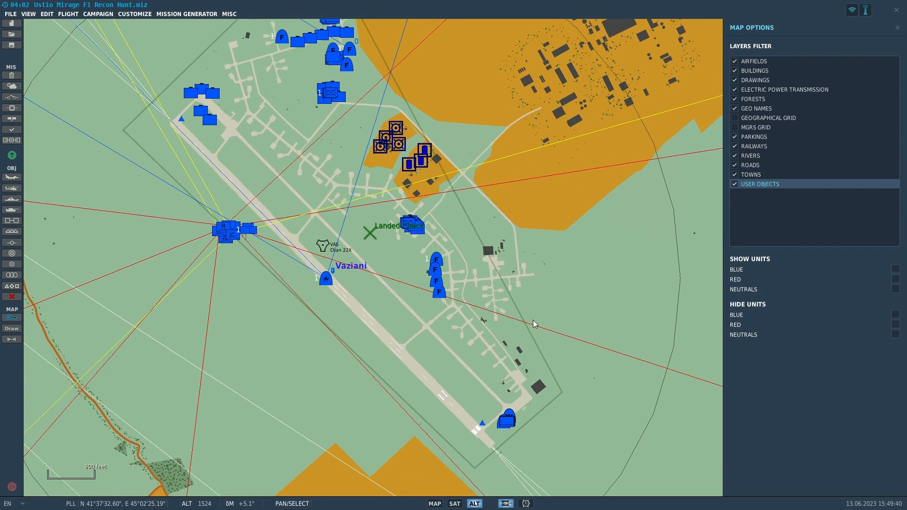
# Step: Examine where the blue units sit around Vaziani's runway, taxiways and parking areas relative to the Landed Check zone
pyautogui.moveTo(401, 240); pyautogui.dragTo(402, 294)
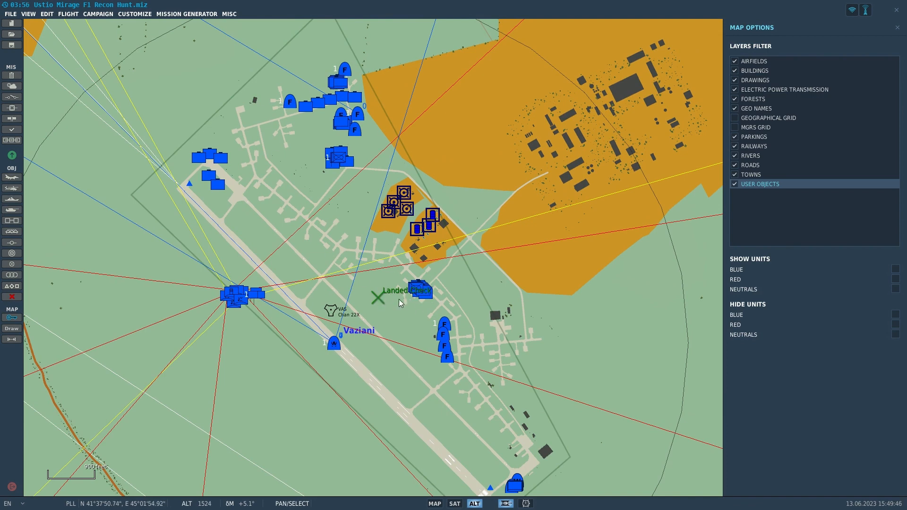
pyautogui.moveTo(399, 299); pyautogui.dragTo(385, 279)
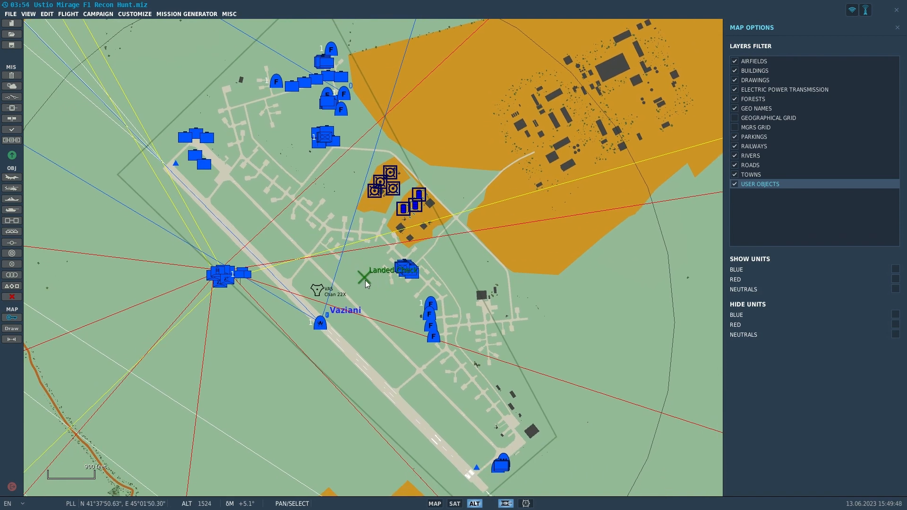
pyautogui.moveTo(321, 281); pyautogui.dragTo(339, 313)
pyautogui.moveTo(165, 212); pyautogui.dragTo(153, 254)
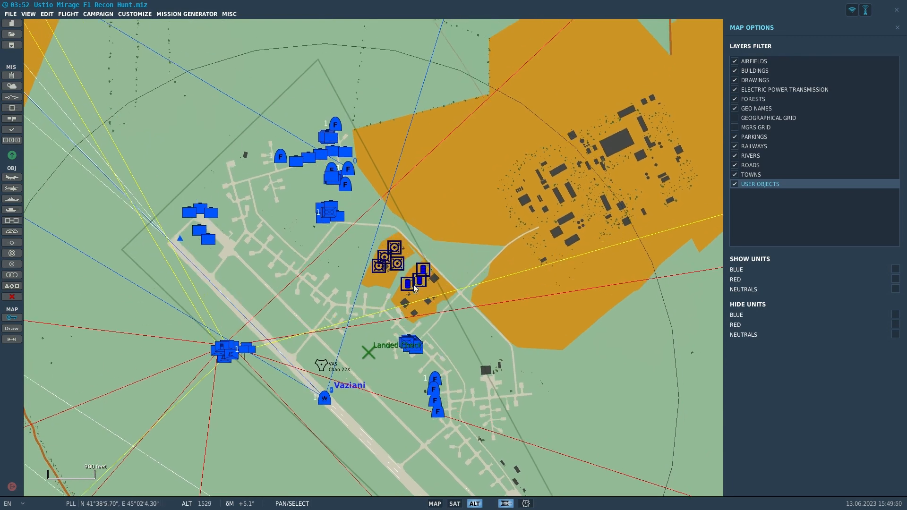
pyautogui.moveTo(413, 284); pyautogui.dragTo(311, 120)
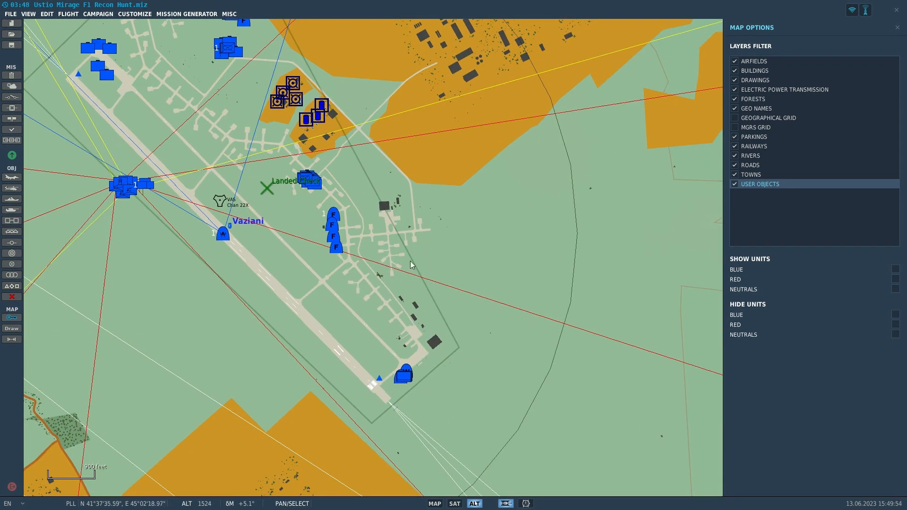
pyautogui.moveTo(411, 263); pyautogui.dragTo(485, 296)
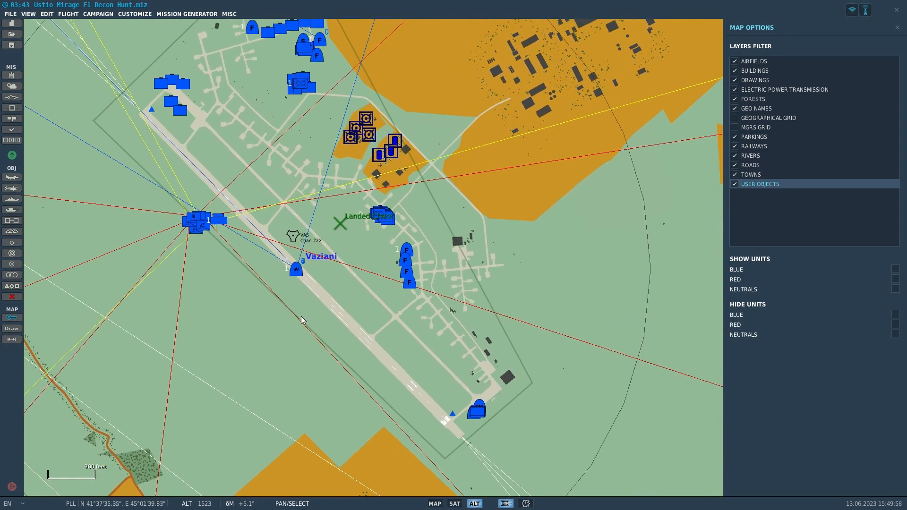
pyautogui.moveTo(305, 353); pyautogui.dragTo(307, 395)
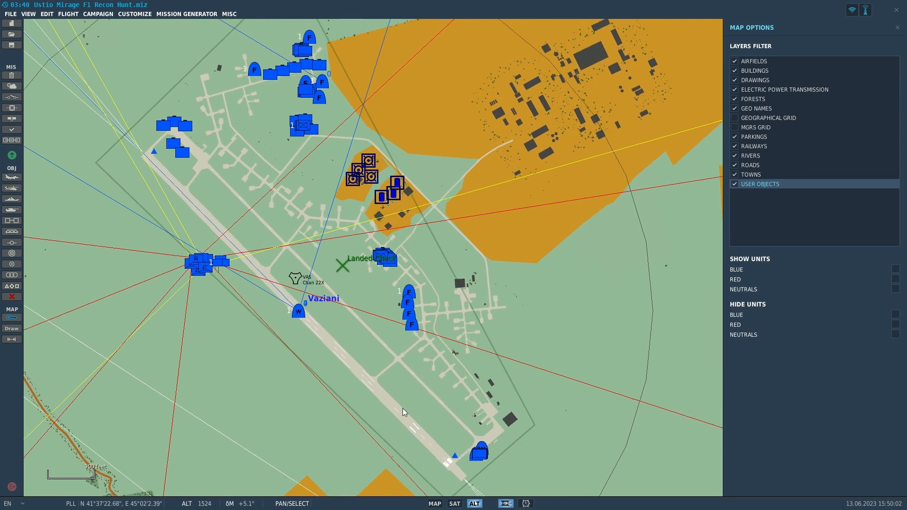
pyautogui.moveTo(405, 413); pyautogui.dragTo(380, 370)
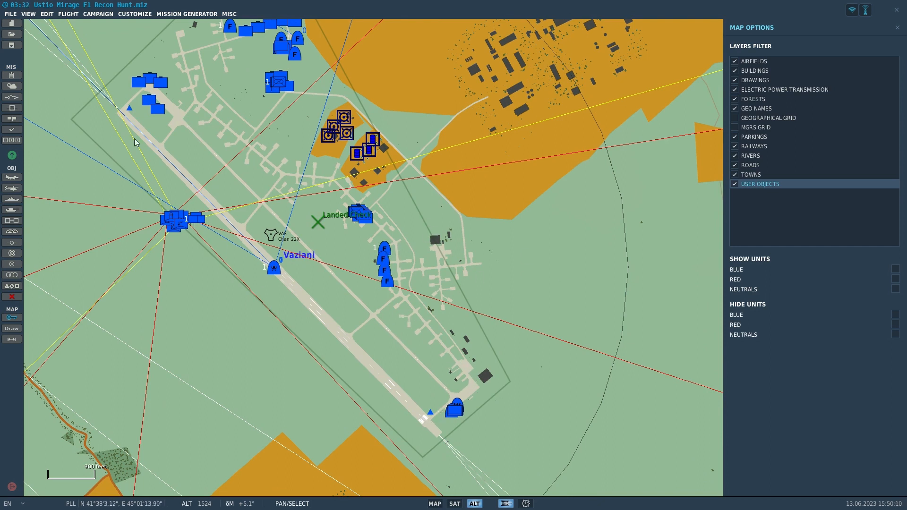
pyautogui.moveTo(93, 97); pyautogui.dragTo(107, 128)
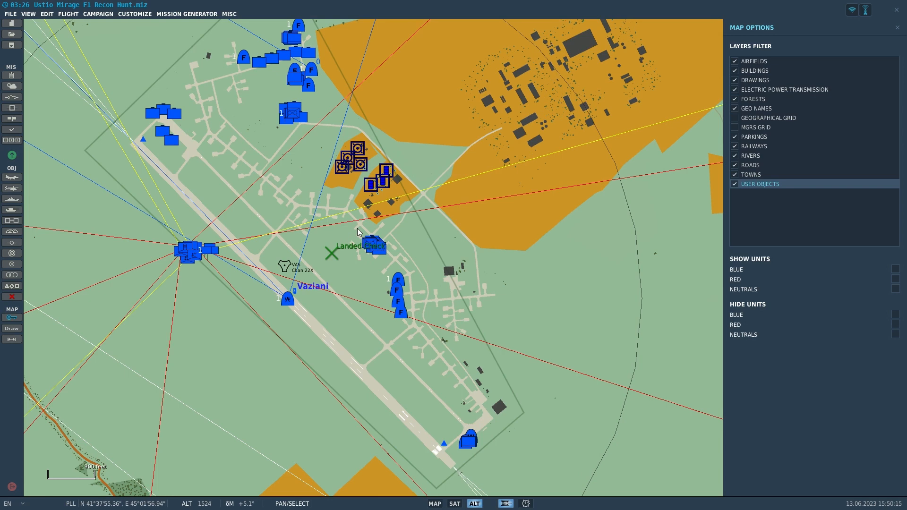
# Step: Create a new Once trigger and move it directly below the Mission Setup trigger
pyautogui.click(12, 97)
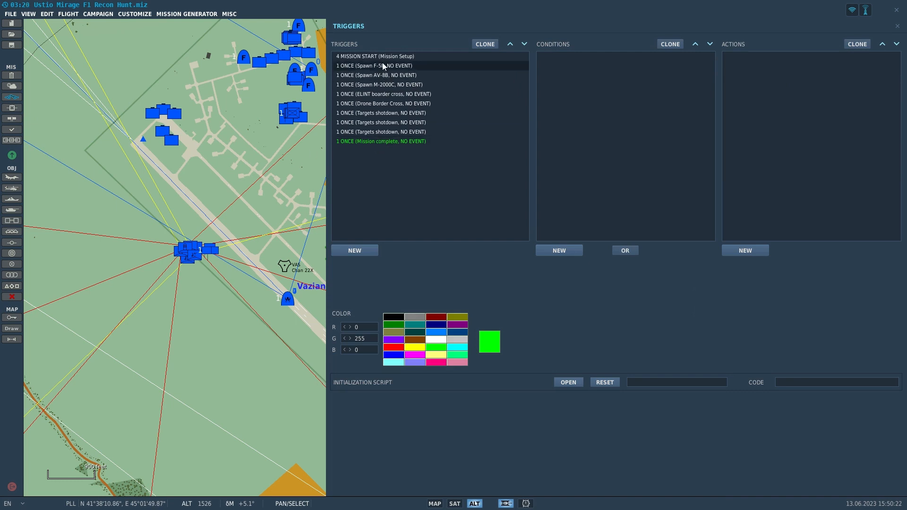
pyautogui.click(398, 59)
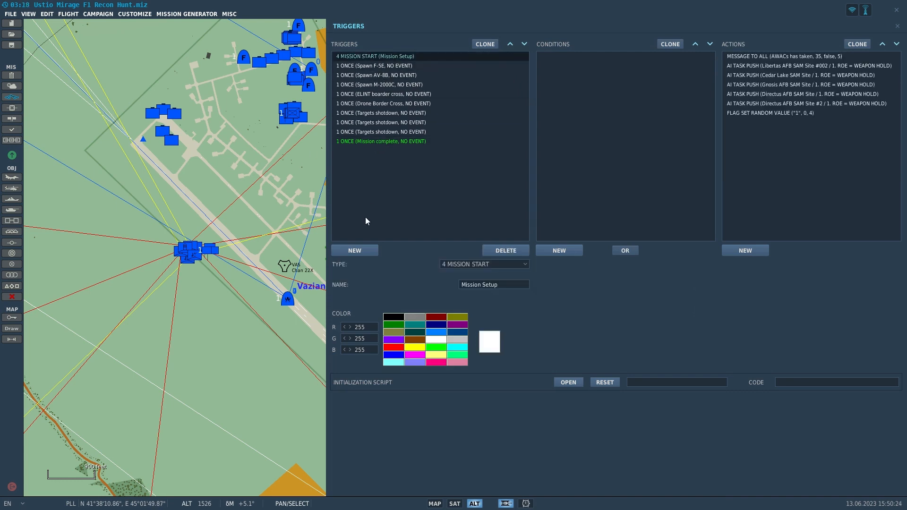
pyautogui.click(356, 251)
pyautogui.click(510, 43)
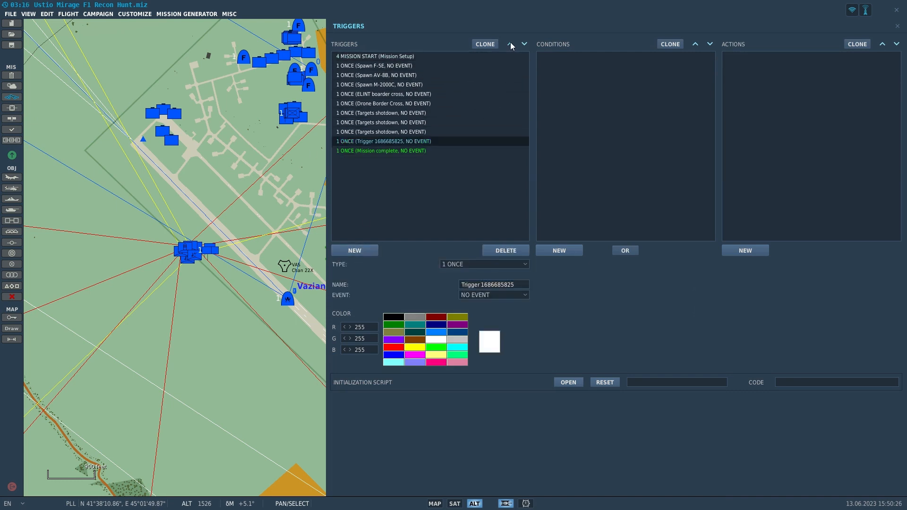
pyautogui.click(510, 43)
pyautogui.click(510, 43)
pyautogui.click(510, 44)
pyautogui.click(510, 43)
pyautogui.click(510, 44)
pyautogui.click(511, 44)
pyautogui.click(510, 43)
pyautogui.click(510, 44)
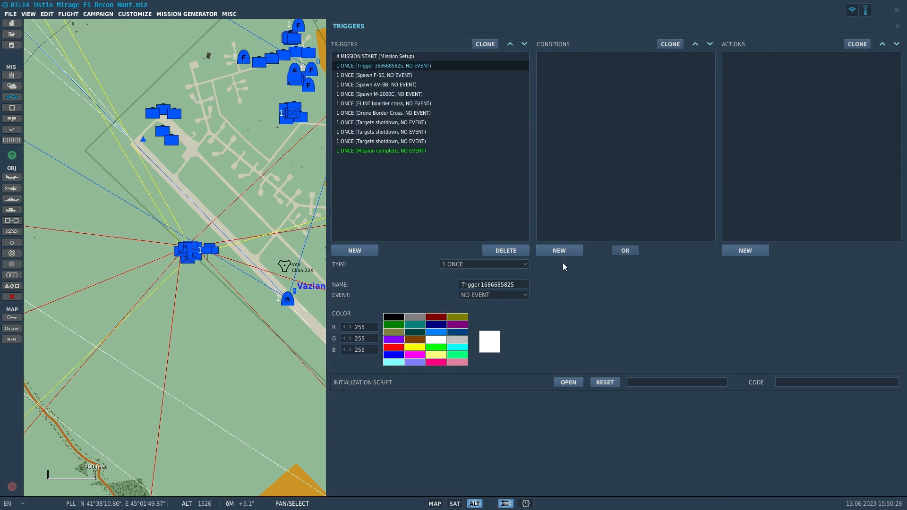
# Step: Add a condition of type Unit Outside Zone to the new trigger
pyautogui.click(560, 251)
pyautogui.click(690, 264)
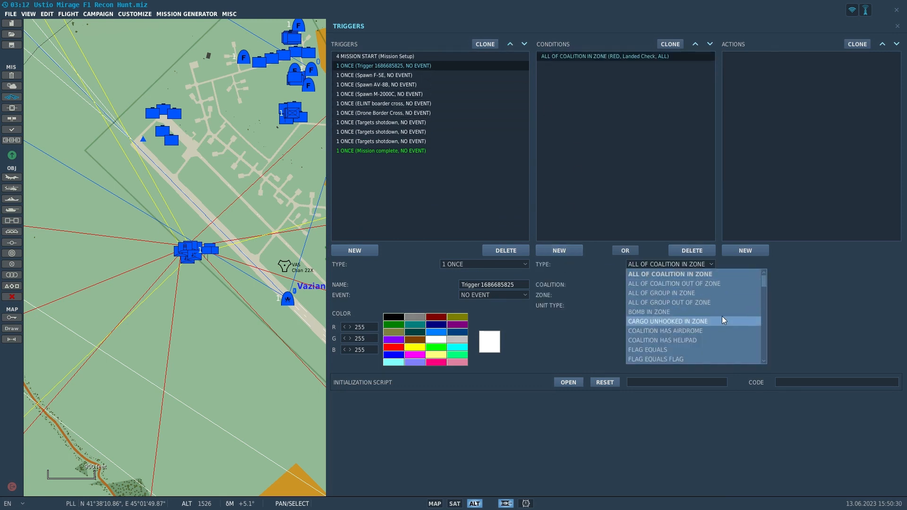
pyautogui.scroll(-20, 722, 315)
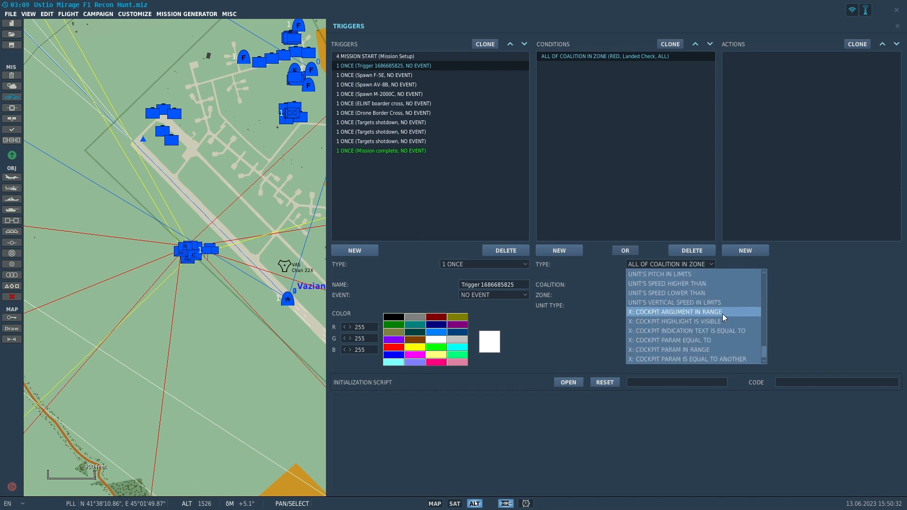
pyautogui.scroll(3, 718, 326)
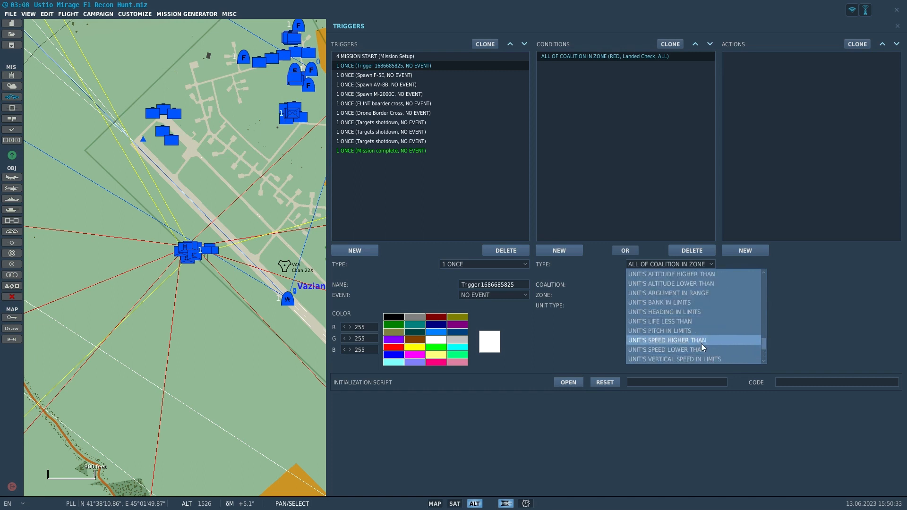
pyautogui.scroll(-3, 704, 336)
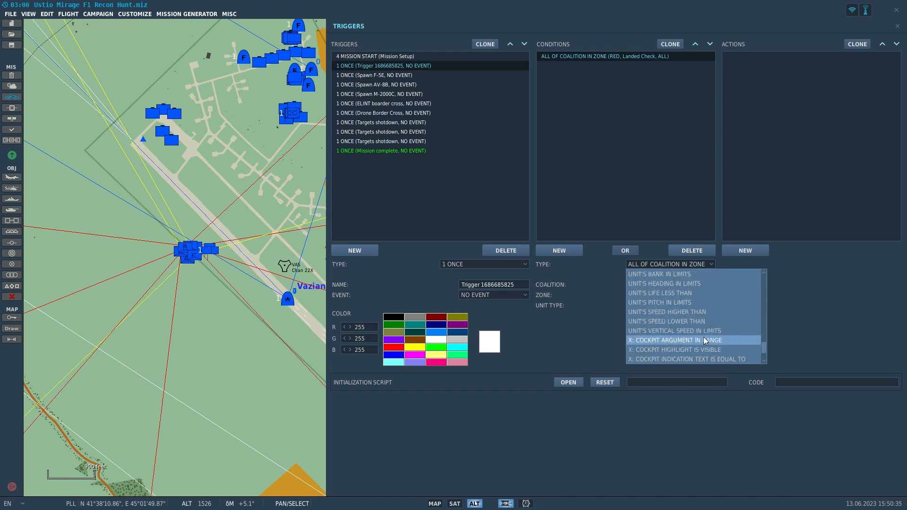
pyautogui.scroll(3, 704, 337)
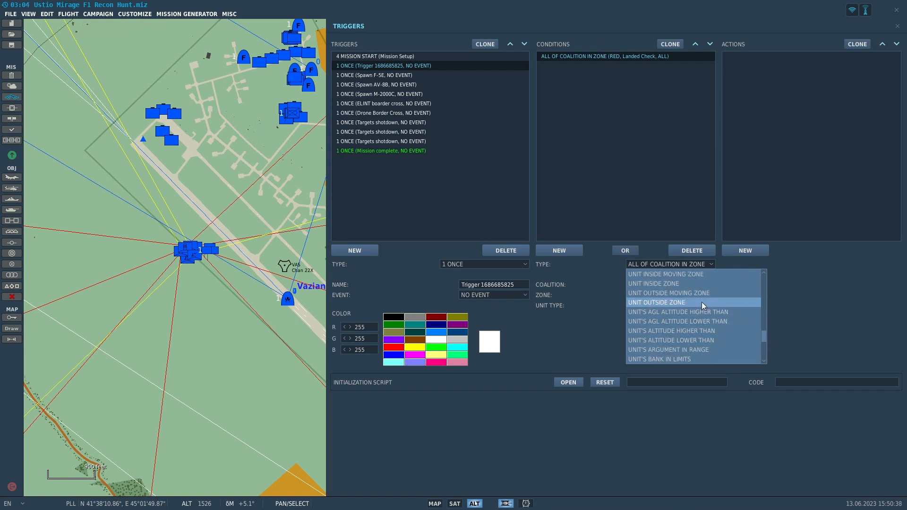
pyautogui.click(701, 302)
# Step: Keep Landed Check as the condition's zone and set its unit to the player's aircraft
pyautogui.click(679, 297)
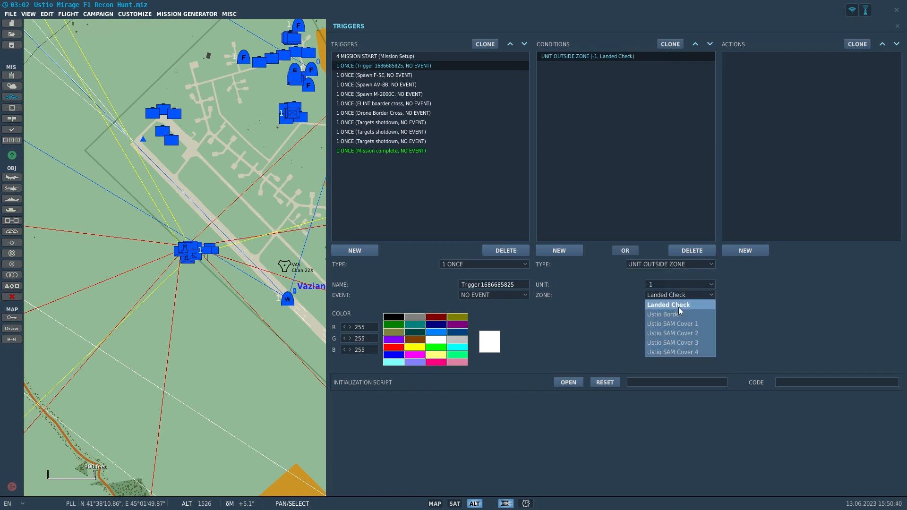
pyautogui.click(684, 294)
pyautogui.click(683, 284)
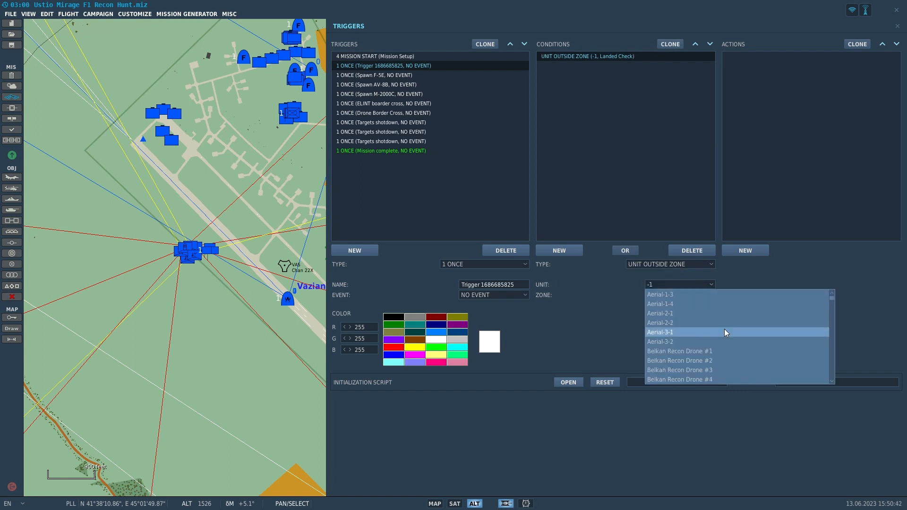
pyautogui.scroll(-3, 726, 333)
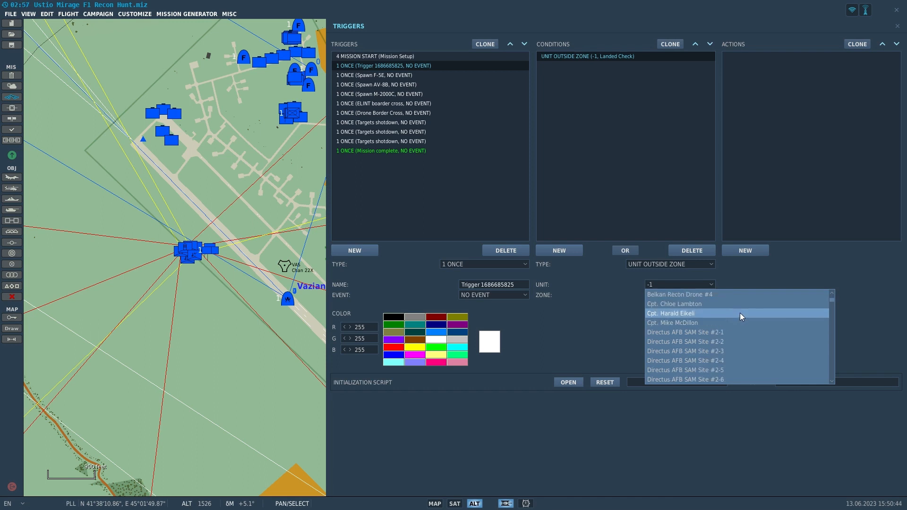
pyautogui.click(740, 313)
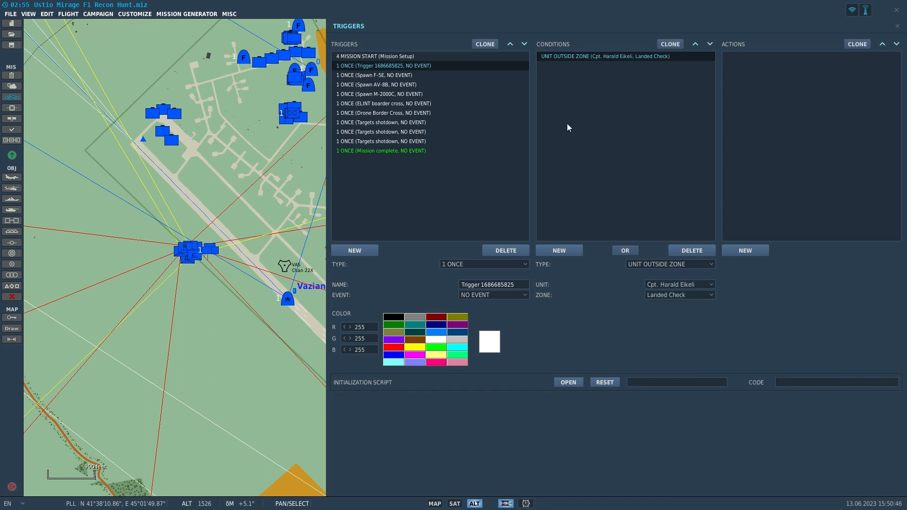
pyautogui.moveTo(207, 367)
pyautogui.mouseDown()
pyautogui.moveTo(180, 368)
pyautogui.moveTo(175, 356)
pyautogui.mouseUp()
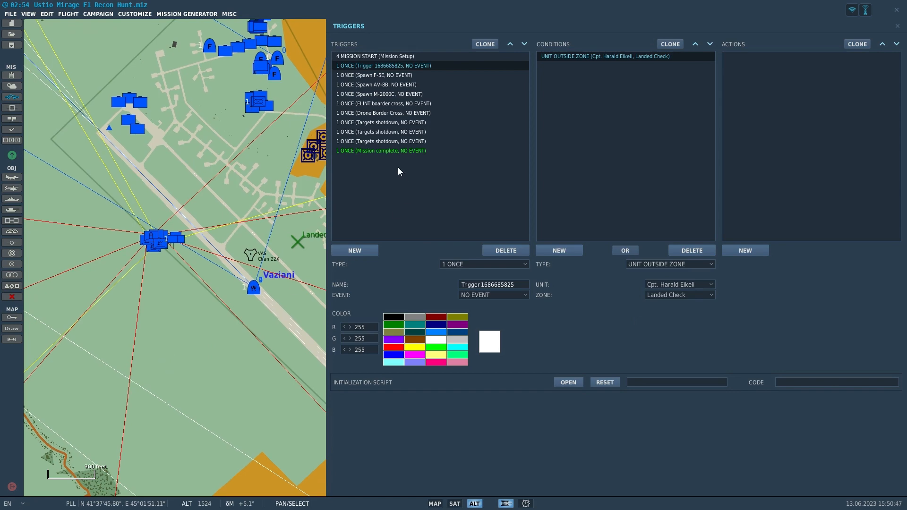
pyautogui.moveTo(199, 268); pyautogui.dragTo(160, 271)
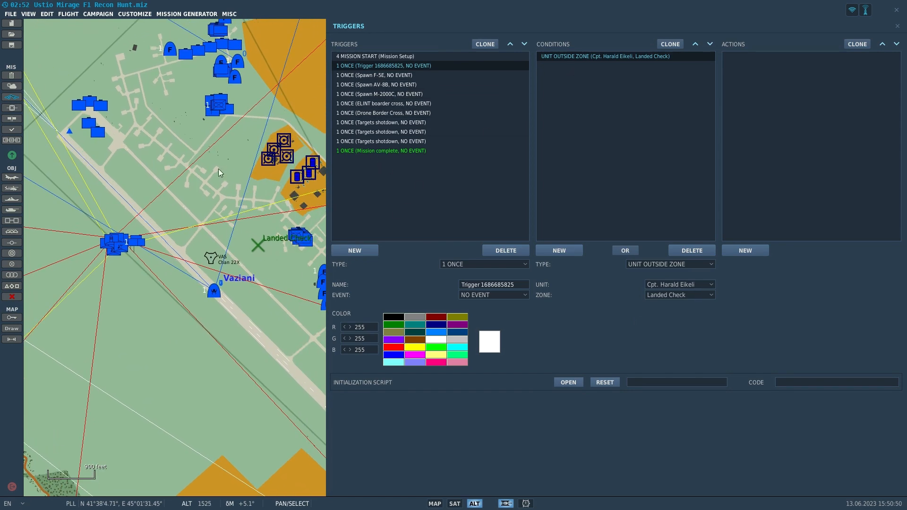
pyautogui.moveTo(253, 282); pyautogui.dragTo(186, 252)
pyautogui.scroll(-1, 183, 240)
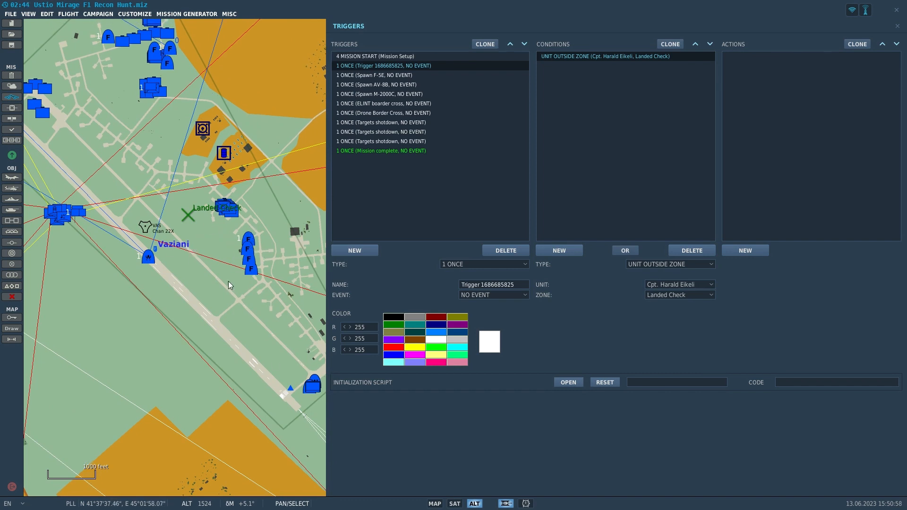
pyautogui.moveTo(228, 286); pyautogui.dragTo(294, 308)
# Step: Add a Message to All action to the new trigger with the text "Happy Hunting" shown for 45 seconds
pyautogui.click(742, 250)
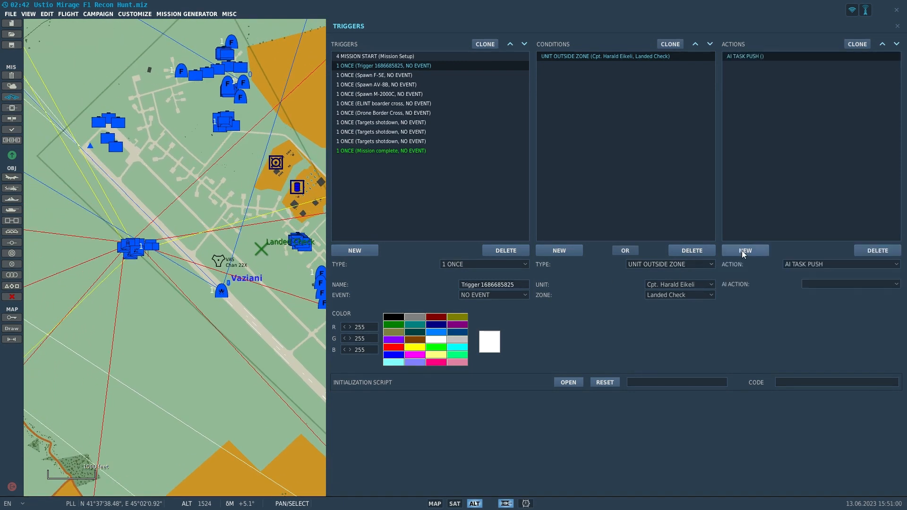
pyautogui.click(809, 266)
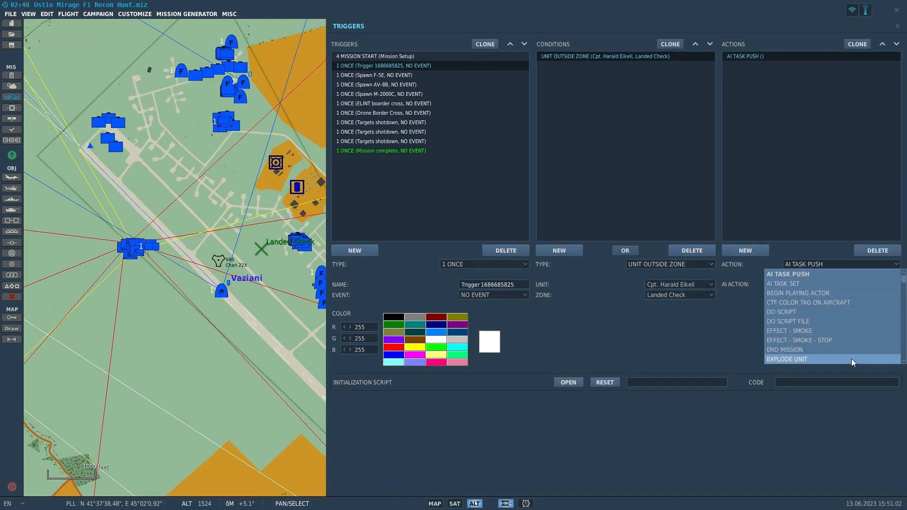
pyautogui.scroll(-5, 853, 352)
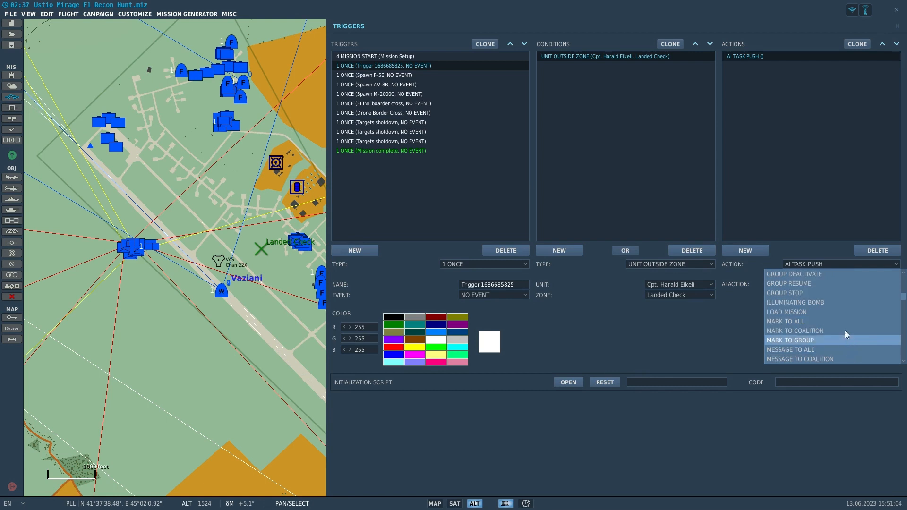
pyautogui.click(835, 349)
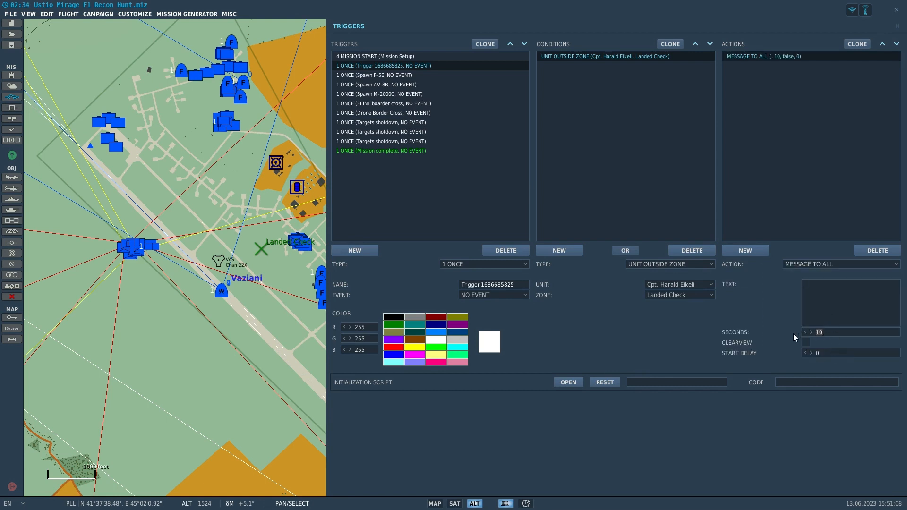
pyautogui.write('45')
pyautogui.write('Happy ')
pyautogui.write('Hunting')
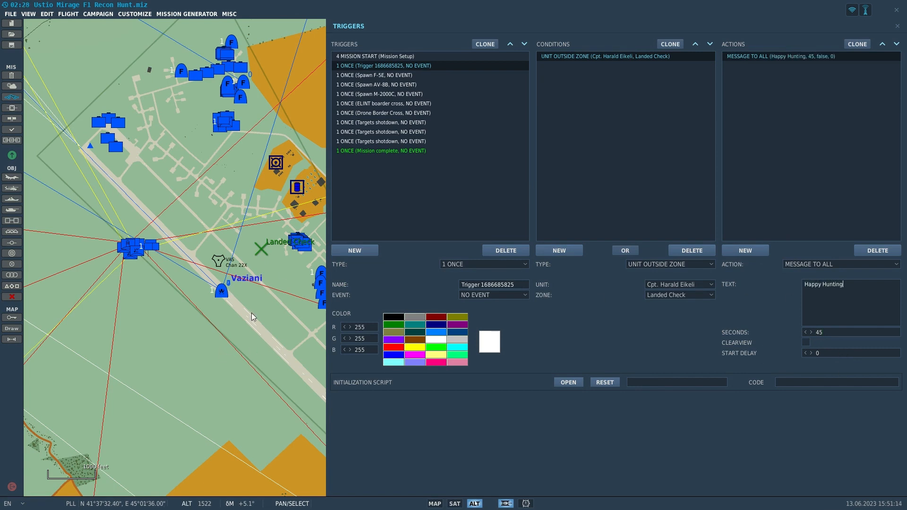
# Step: Leave the trigger rules and examine the extent of the Landed Check zone around Vaziani airfield on the map
pyautogui.click(776, 94)
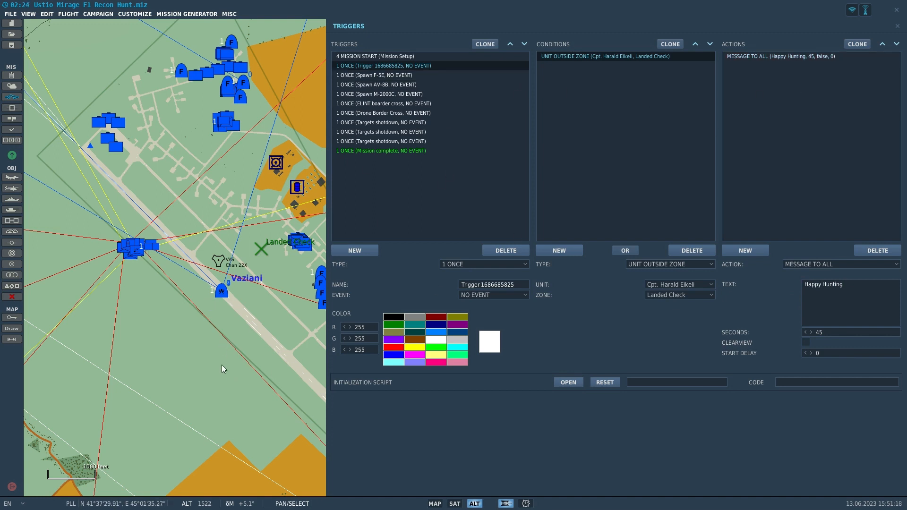
pyautogui.click(231, 293)
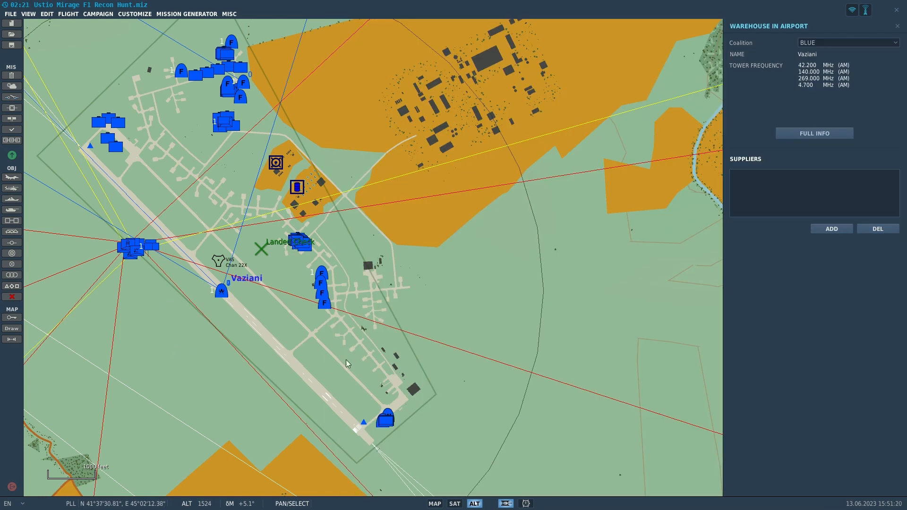
pyautogui.moveTo(303, 297); pyautogui.dragTo(361, 276)
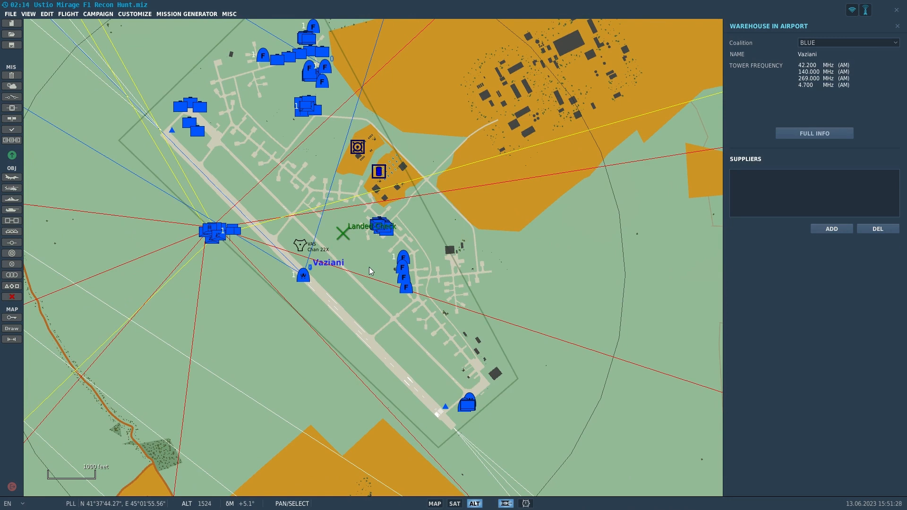
pyautogui.moveTo(370, 271); pyautogui.dragTo(378, 280)
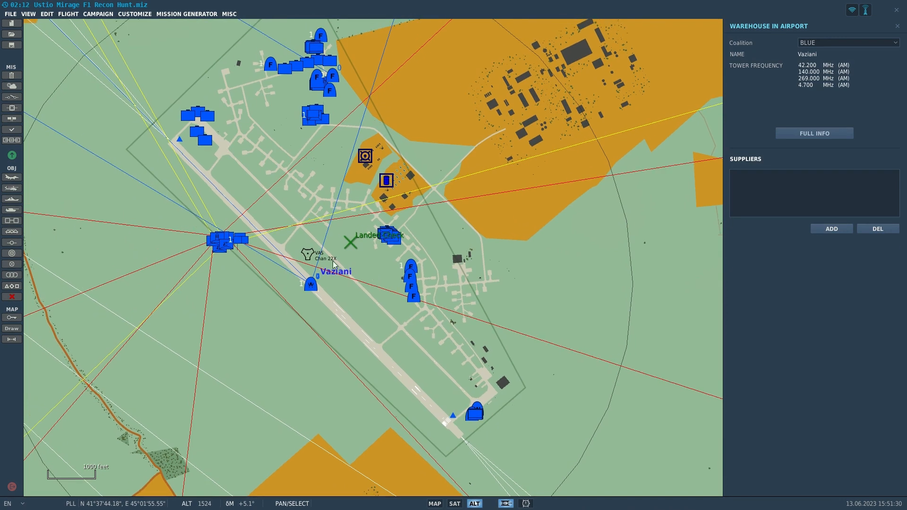
pyautogui.moveTo(210, 109); pyautogui.dragTo(193, 144)
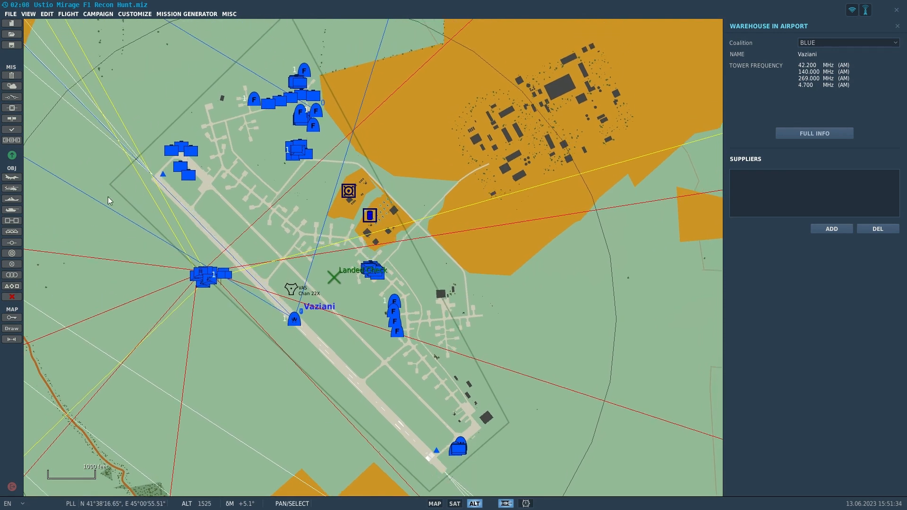
pyautogui.moveTo(142, 333); pyautogui.dragTo(187, 301)
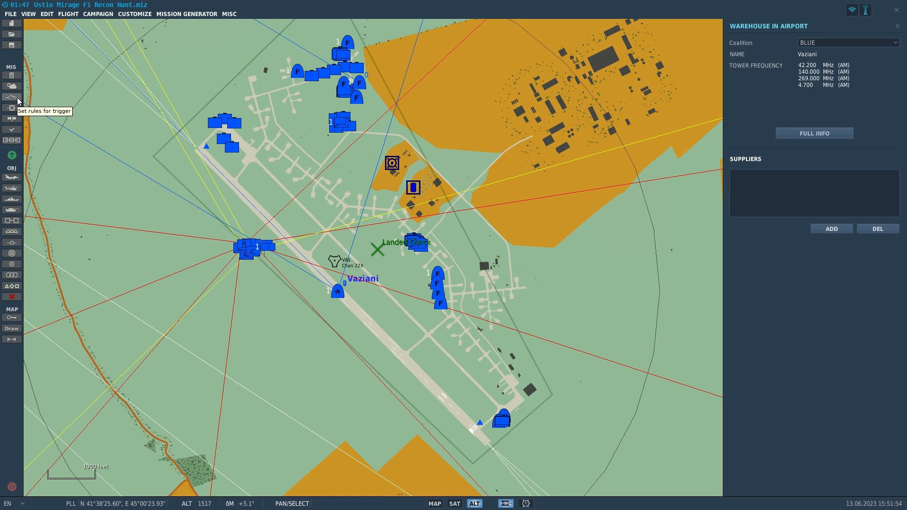
# Step: Survey the mission area northwest of Vaziani past Tbilisi, Kaspi and Gori, and return to the airfield and its Landed Check zone
pyautogui.scroll(-5, 305, 151)
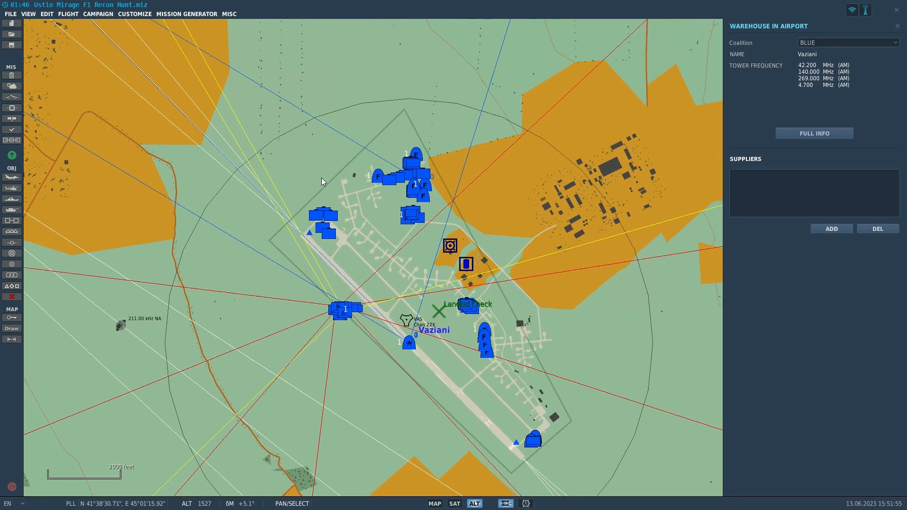
pyautogui.scroll(-2, 342, 209)
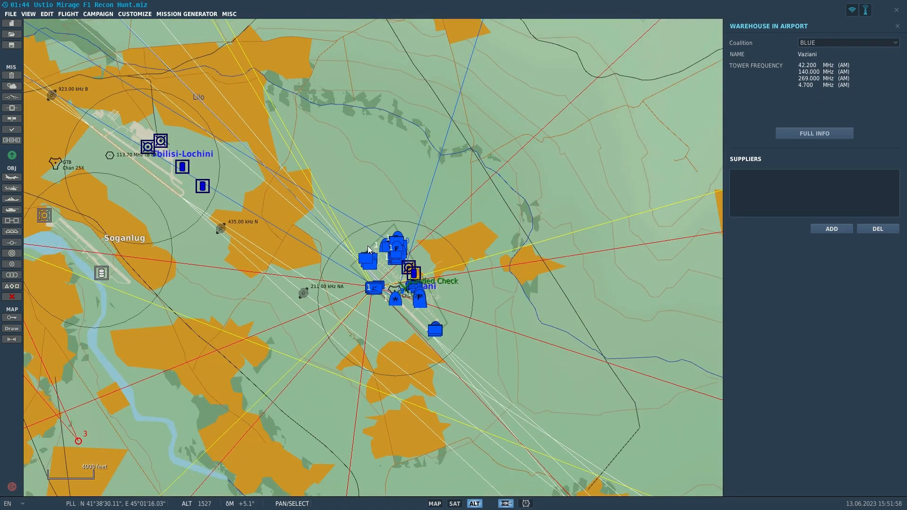
pyautogui.scroll(-3, 369, 249)
pyautogui.scroll(-1, 433, 312)
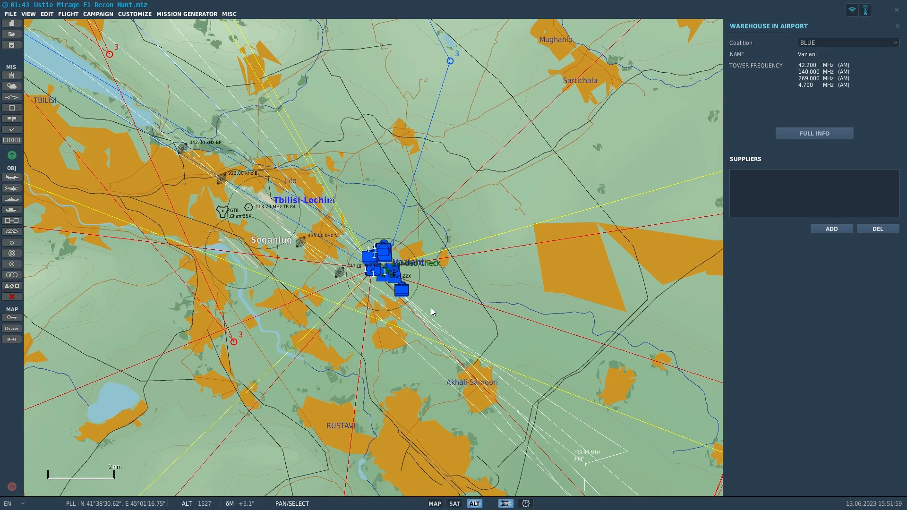
pyautogui.scroll(-1, 432, 310)
pyautogui.moveTo(431, 308); pyautogui.dragTo(494, 361)
pyautogui.moveTo(258, 246); pyautogui.dragTo(342, 301)
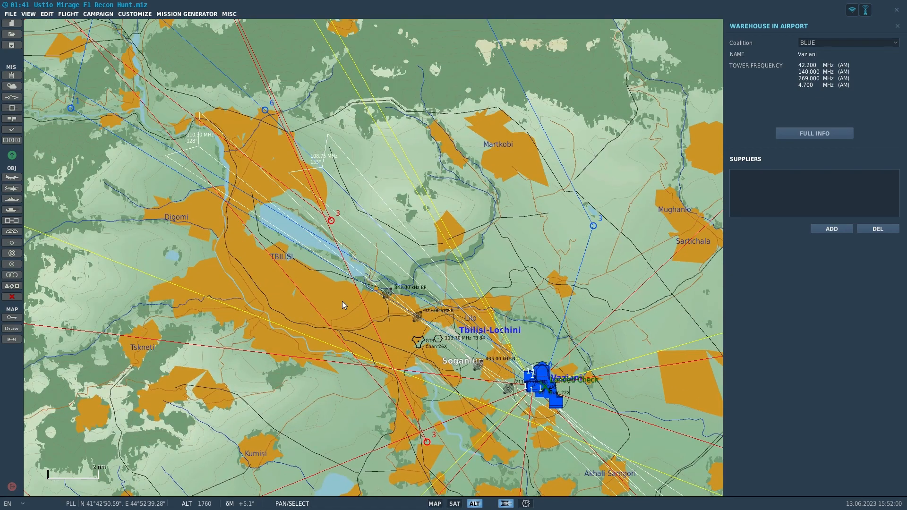
pyautogui.scroll(-1, 342, 301)
pyautogui.moveTo(344, 301); pyautogui.dragTo(520, 355)
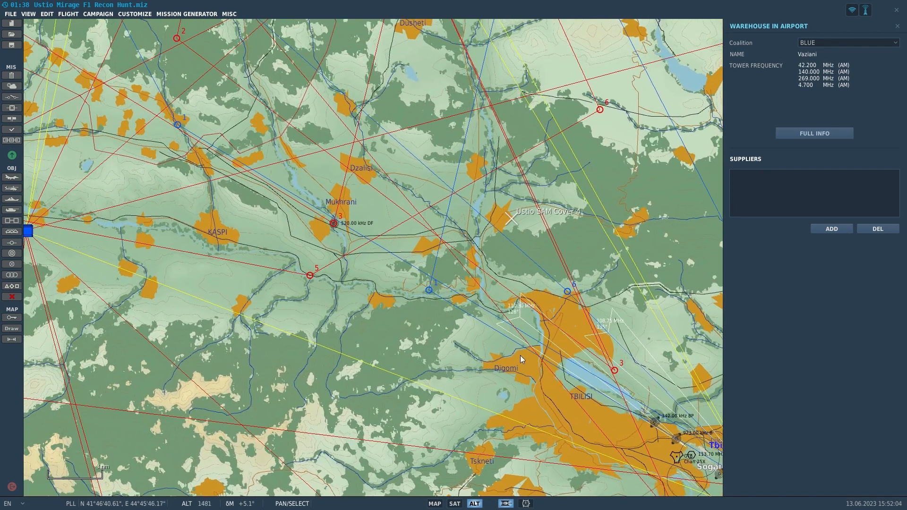
pyautogui.moveTo(248, 253); pyautogui.dragTo(461, 302)
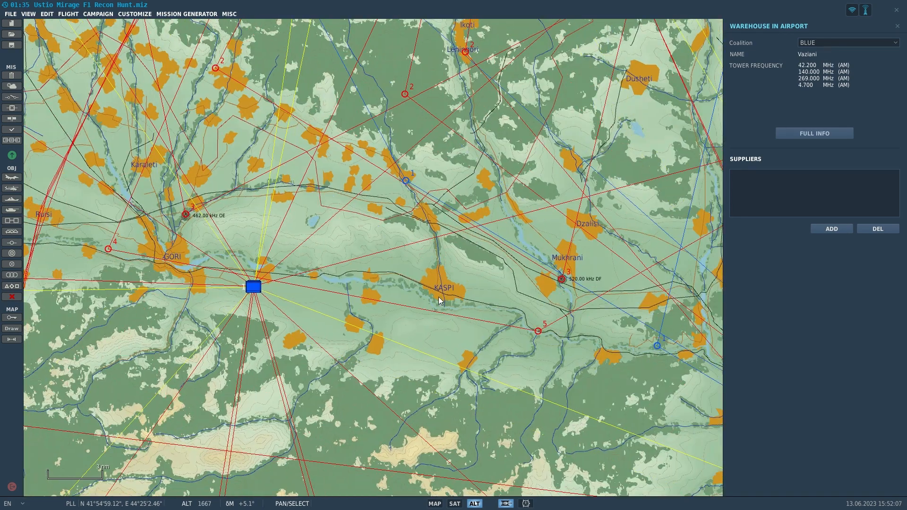
pyautogui.moveTo(370, 183); pyautogui.dragTo(373, 215)
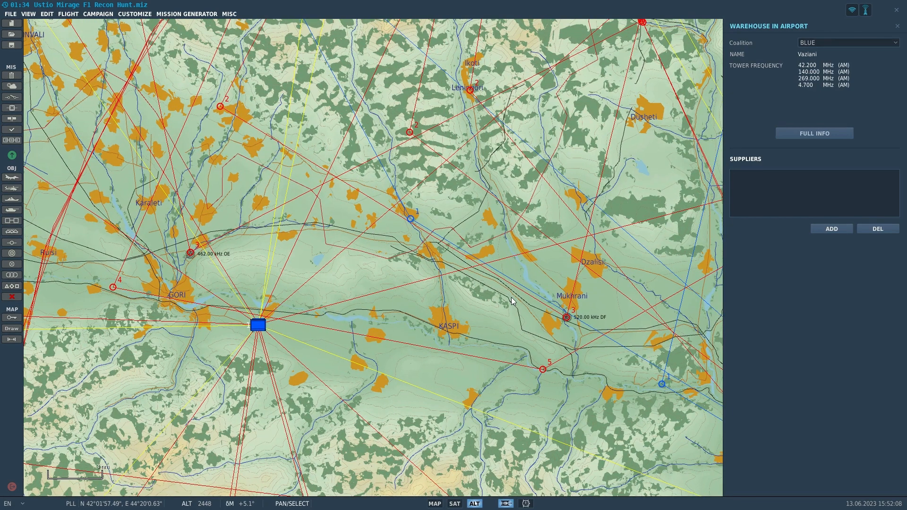
pyautogui.moveTo(602, 331); pyautogui.dragTo(353, 237)
pyautogui.moveTo(645, 416); pyautogui.dragTo(470, 340)
pyautogui.moveTo(580, 432); pyautogui.dragTo(478, 327)
pyautogui.scroll(8, 478, 326)
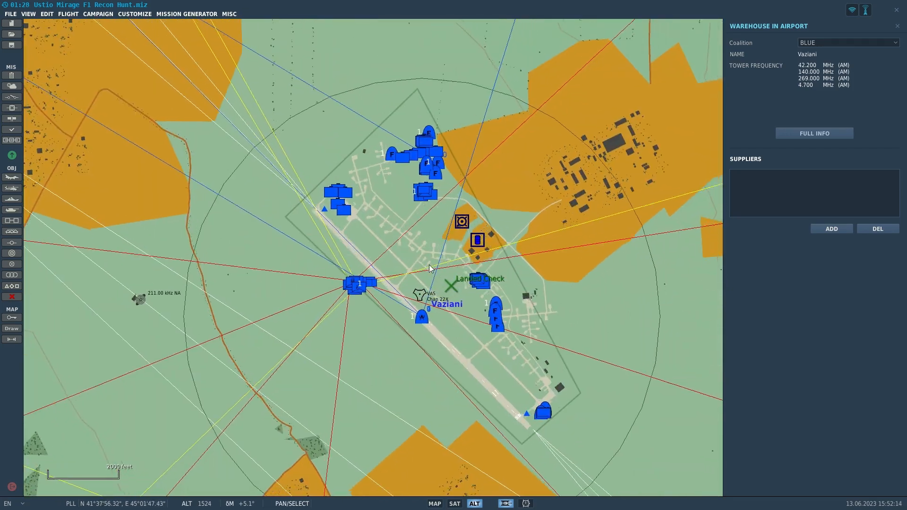